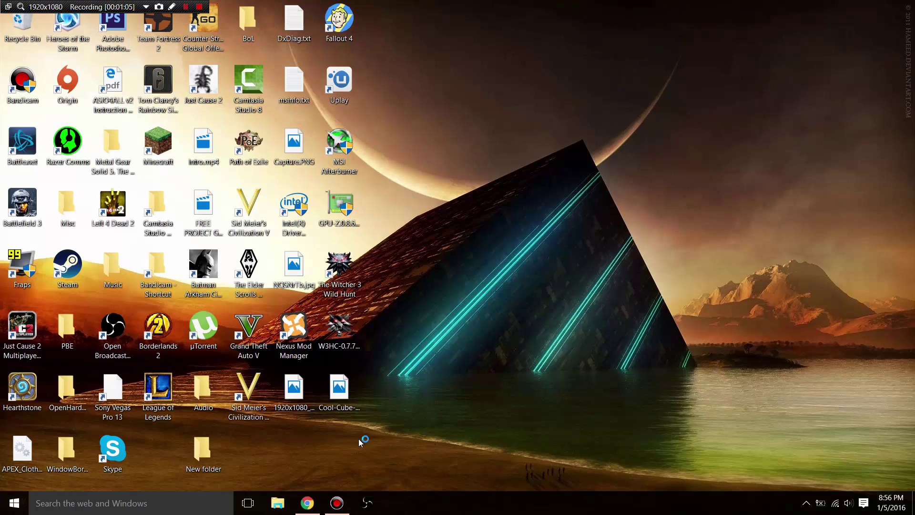
Switch to Chrome and open the manual download files of the W3HC - Witcher 3 Hunter's Config mod on Nexus Mods.
click(307, 502)
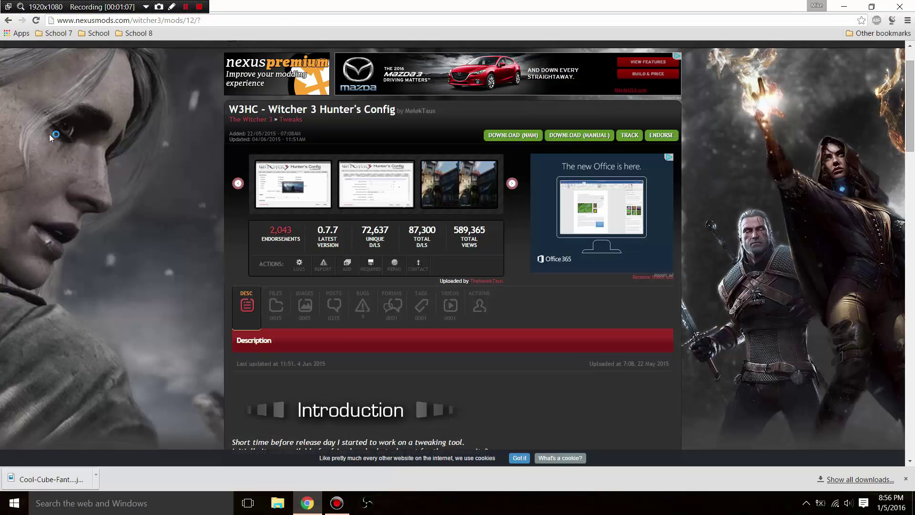
drag(201, 20, 57, 21)
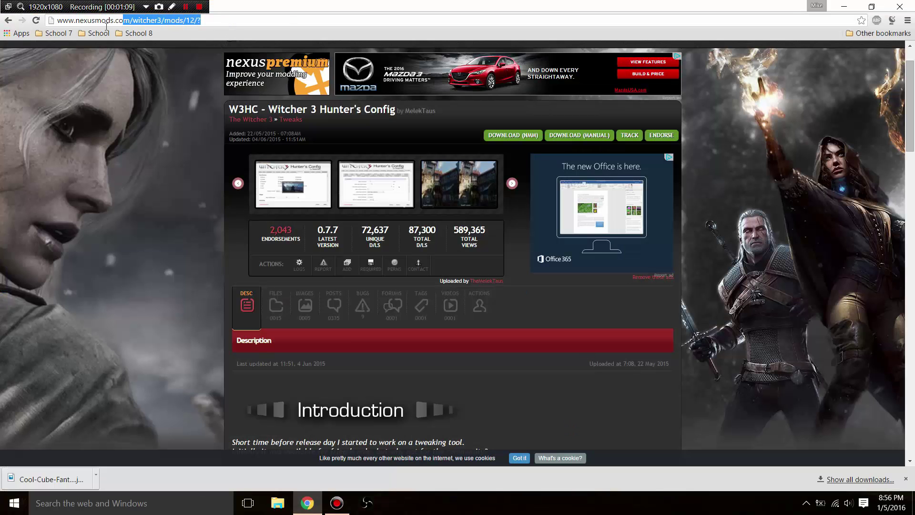
click(58, 66)
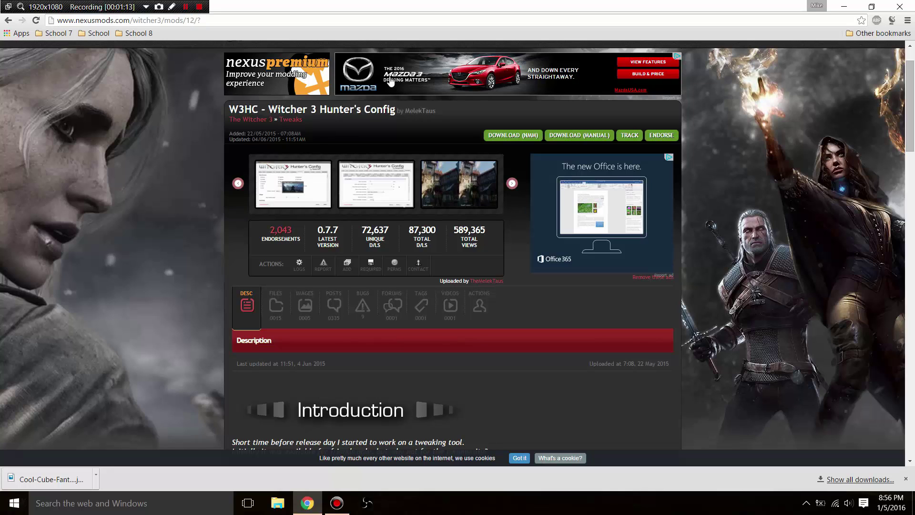
click(586, 136)
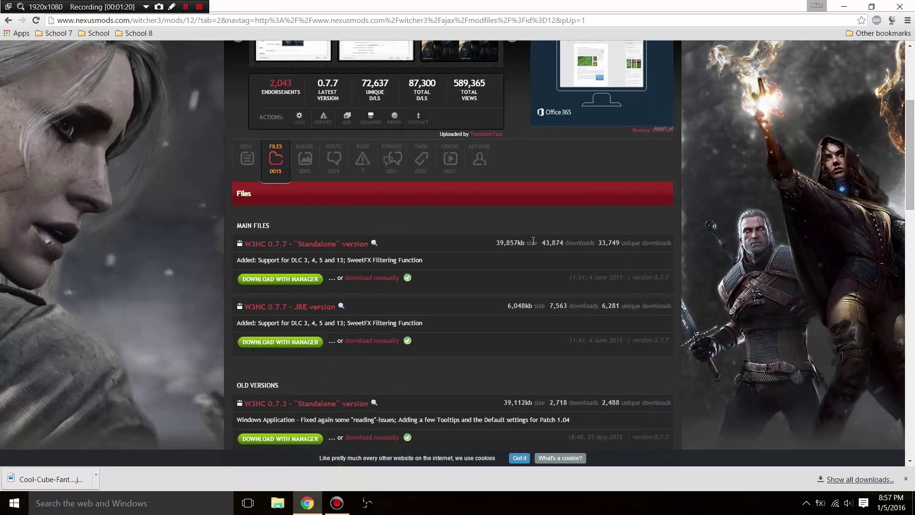
Decline launching Nexus Mod Manager and manually download the W3HC 0.7.7 "Standalone" version archive instead.
click(297, 277)
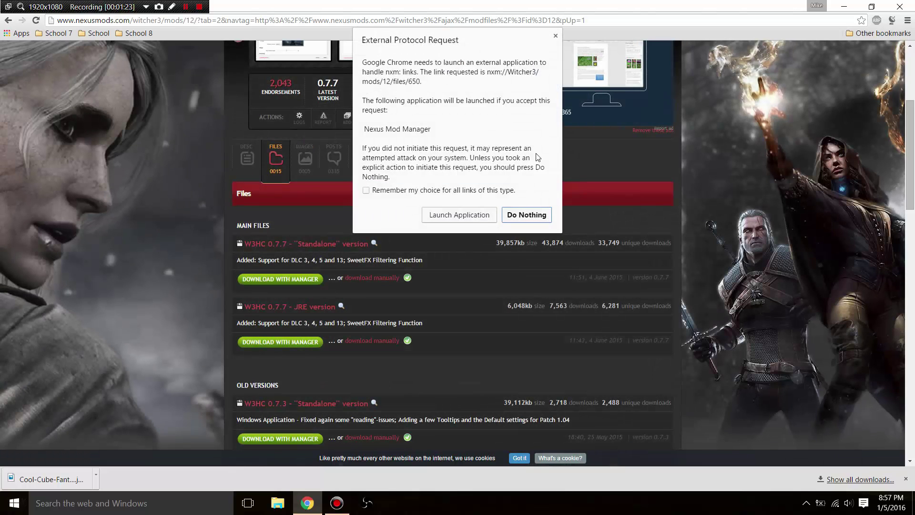
click(523, 216)
click(375, 278)
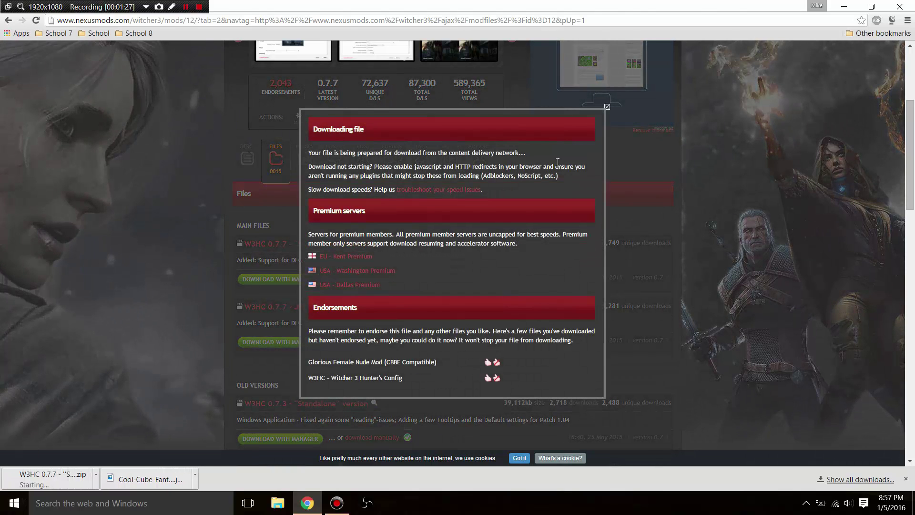
click(659, 229)
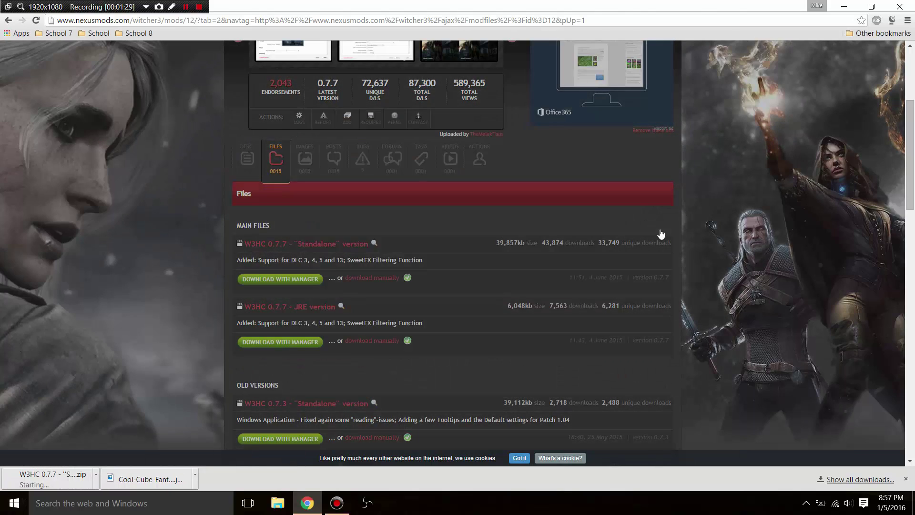
scroll(633, 154, up, 4)
click(674, 78)
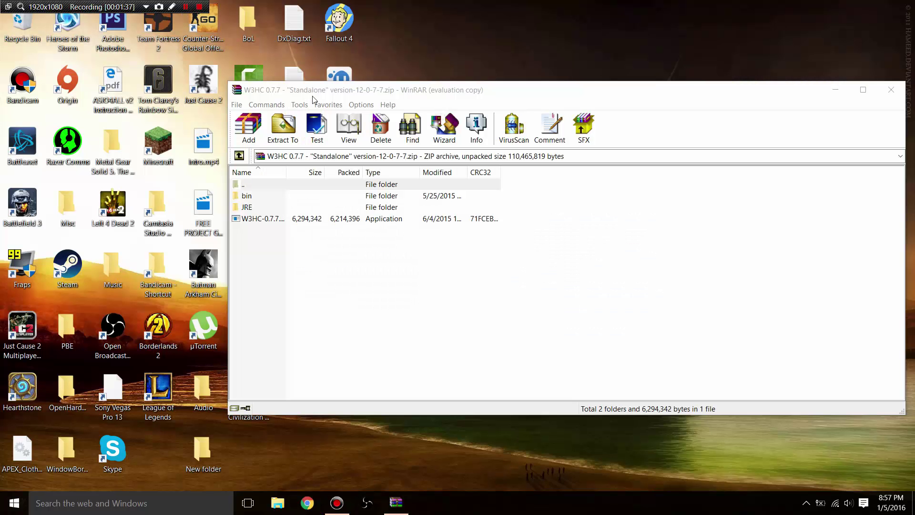
Examine the bin, JRE and W3HC-0.7.7 entries in the downloaded archive, keeping its WinRAR window clear of the desktop icons.
drag(654, 95, 580, 65)
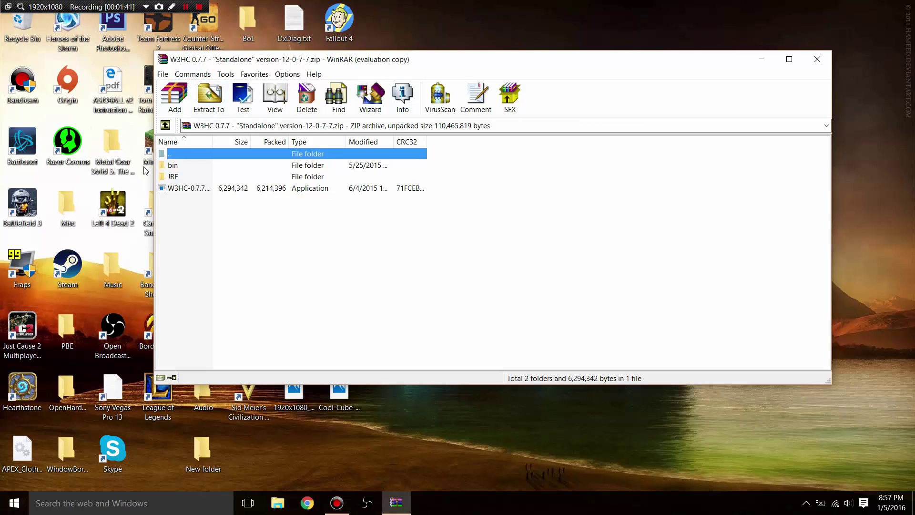
drag(249, 229, 202, 171)
click(334, 262)
drag(487, 66, 702, 77)
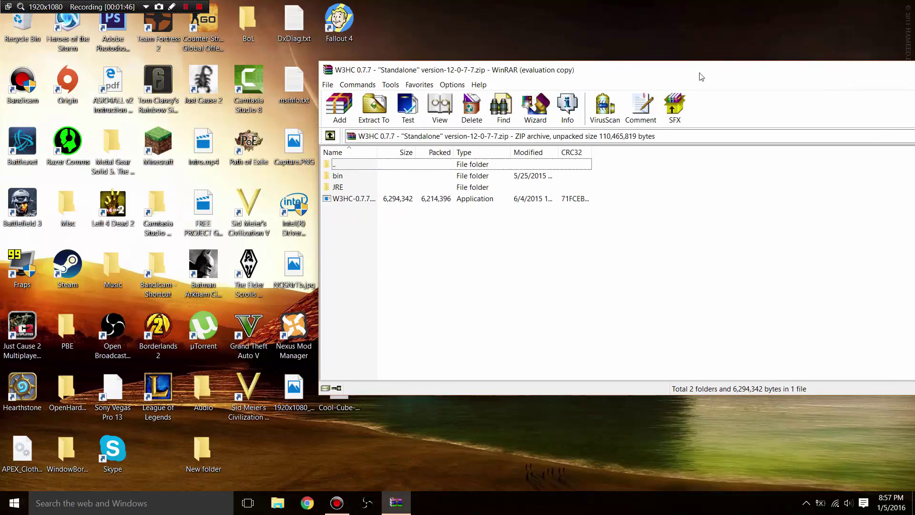
drag(433, 231, 353, 183)
click(394, 243)
drag(543, 77, 528, 121)
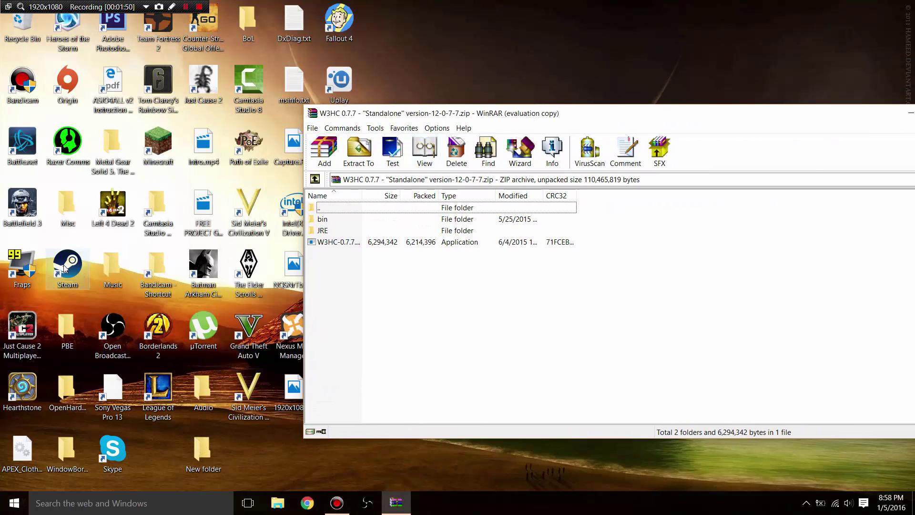
Switch to Steam and browse the local files of The Witcher 3: Wild Hunt from its library properties.
double_click(65, 267)
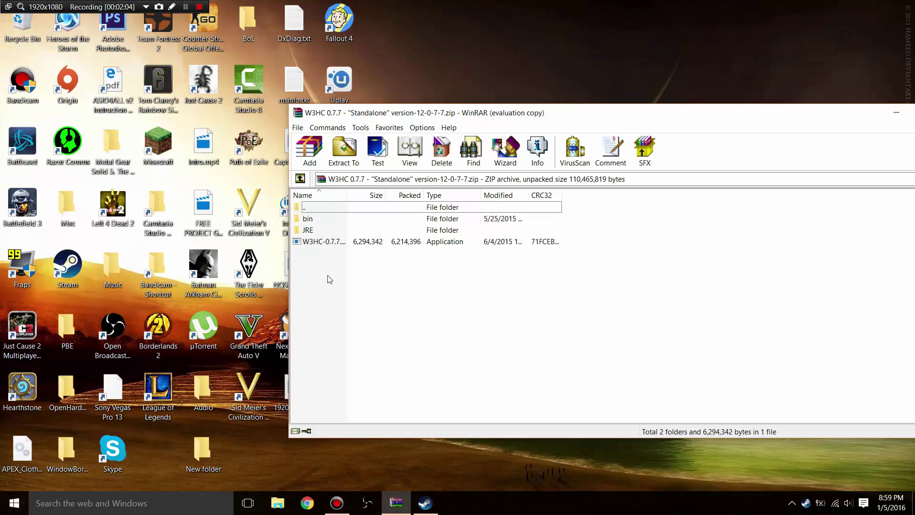
click(425, 502)
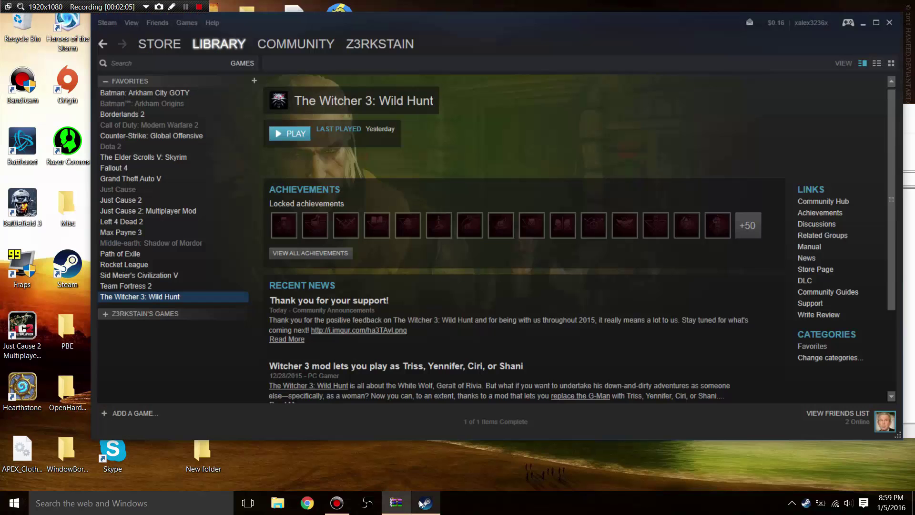
right_click(184, 298)
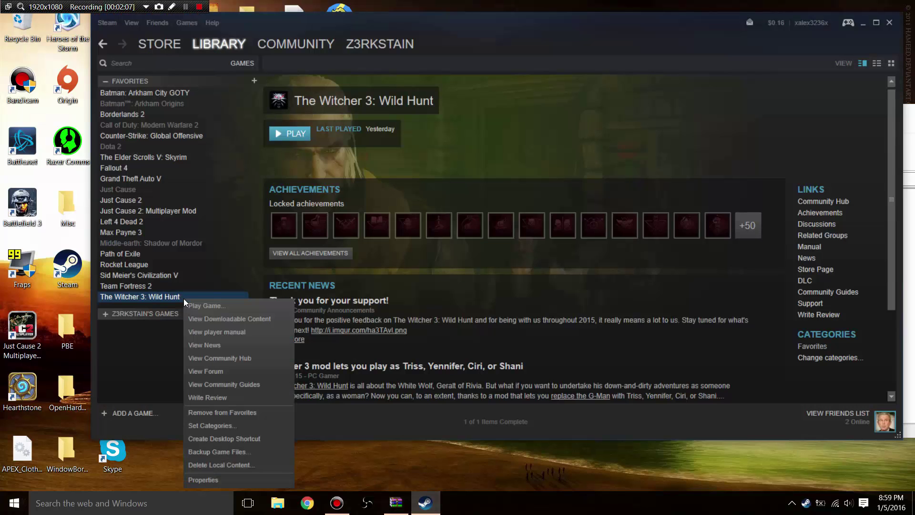
click(224, 481)
click(415, 95)
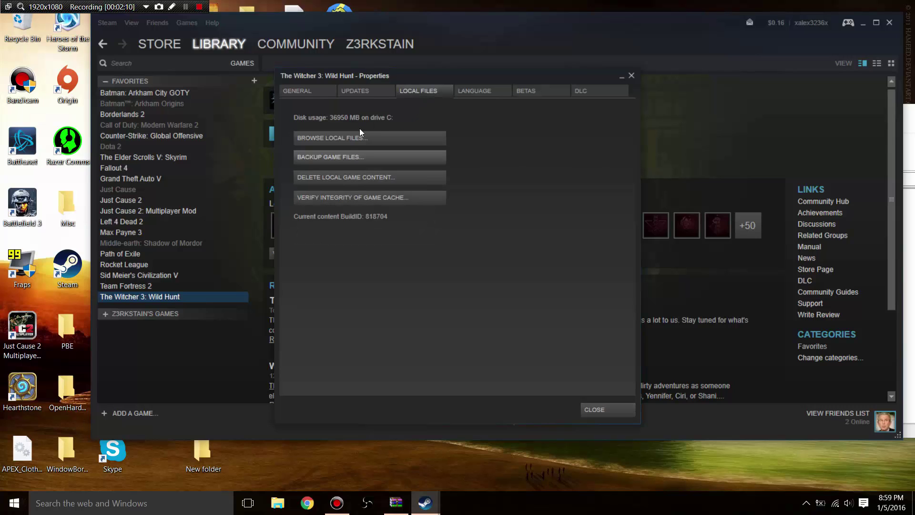
click(351, 138)
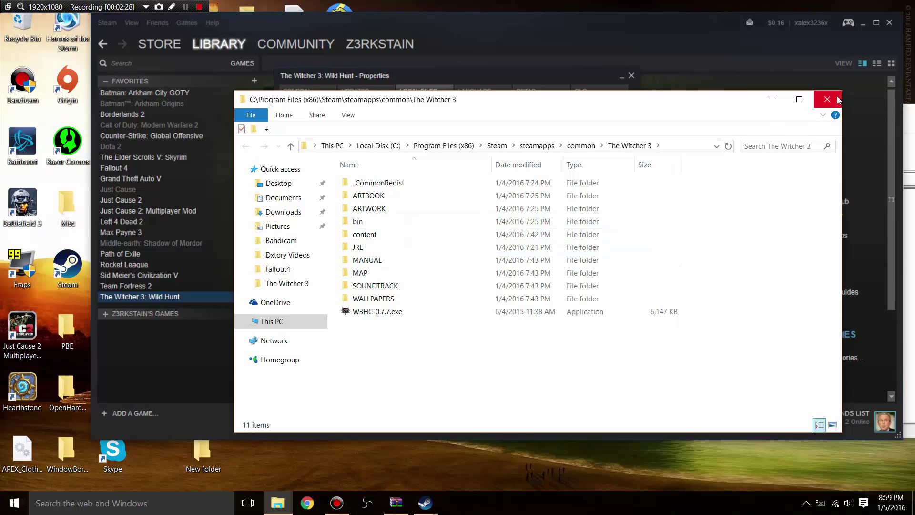
Minimize Steam and the archive window, and close the game's properties so only its installation folder stays open.
click(863, 23)
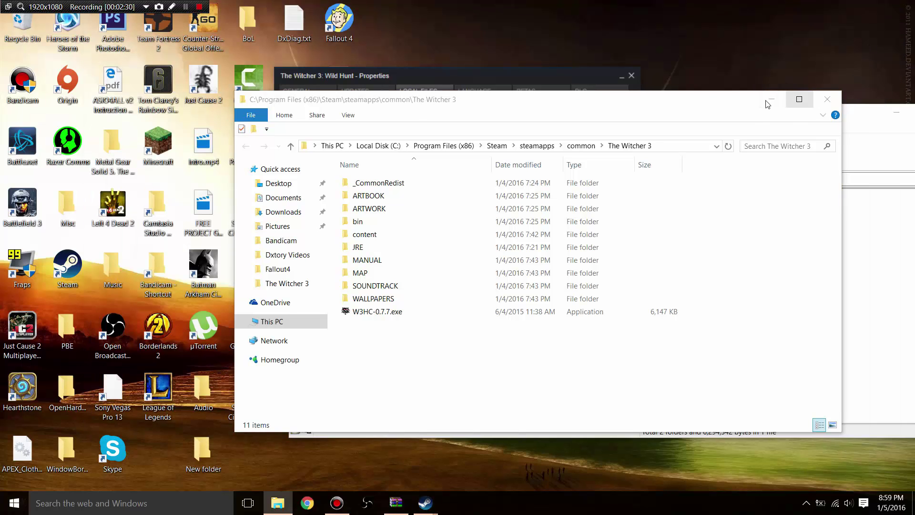
click(883, 126)
click(536, 94)
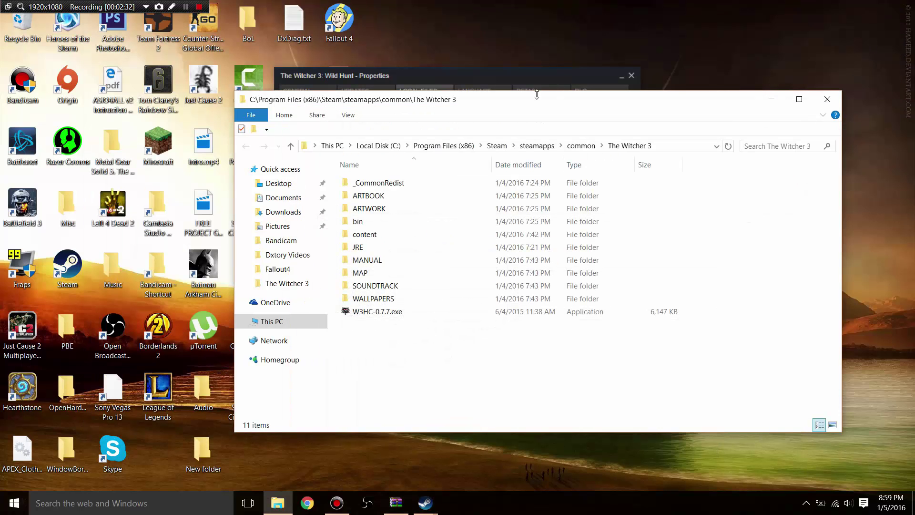
click(630, 75)
Launch W3HC-0.7.7.exe from the Witcher 3 installation folder and reposition the Hunter's Config window.
double_click(380, 312)
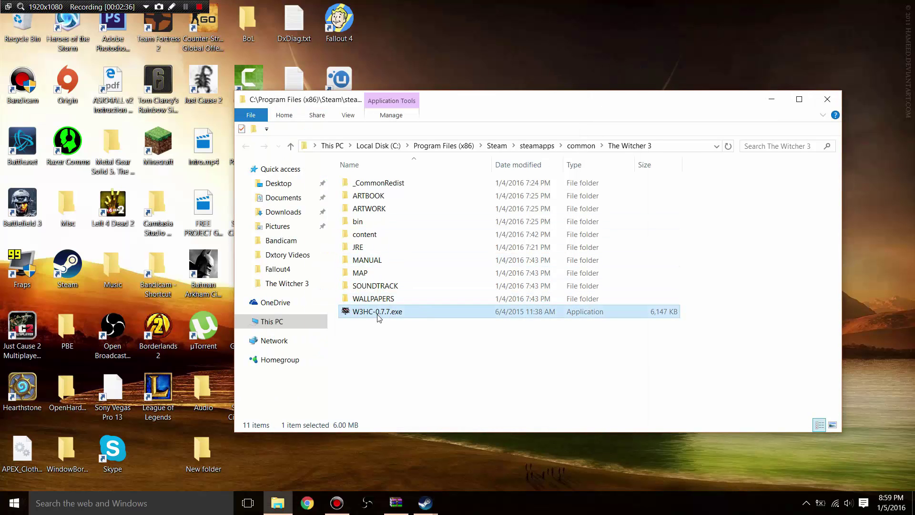
click(506, 265)
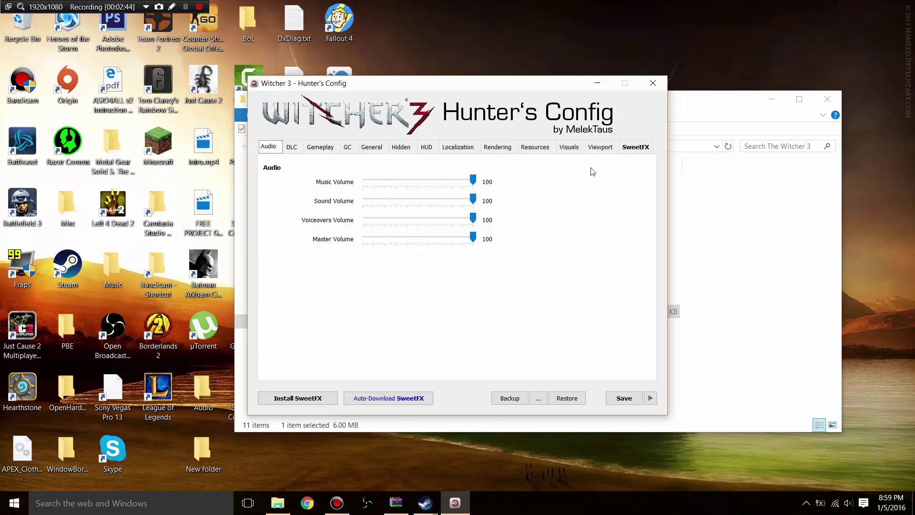
drag(423, 83, 395, 69)
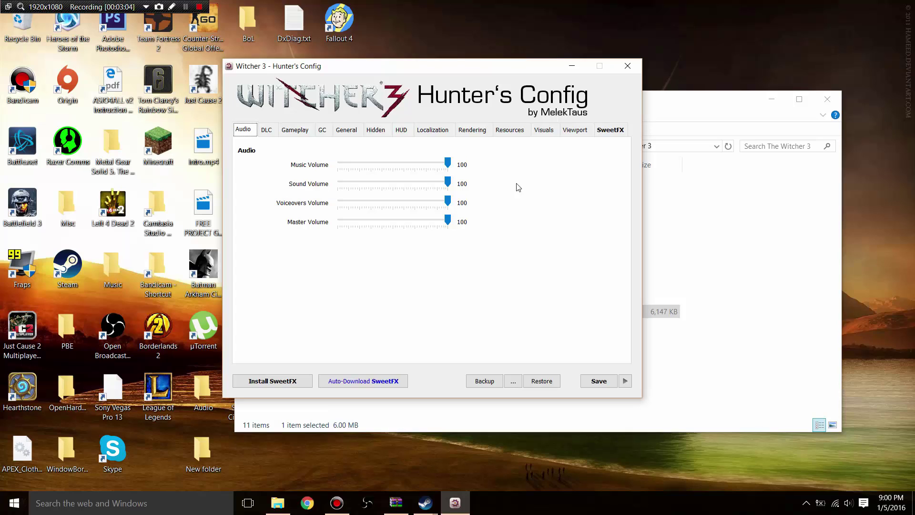
Review the post-process, foliage, texture and streaming options in the Rendering settings, and save the configuration.
click(478, 132)
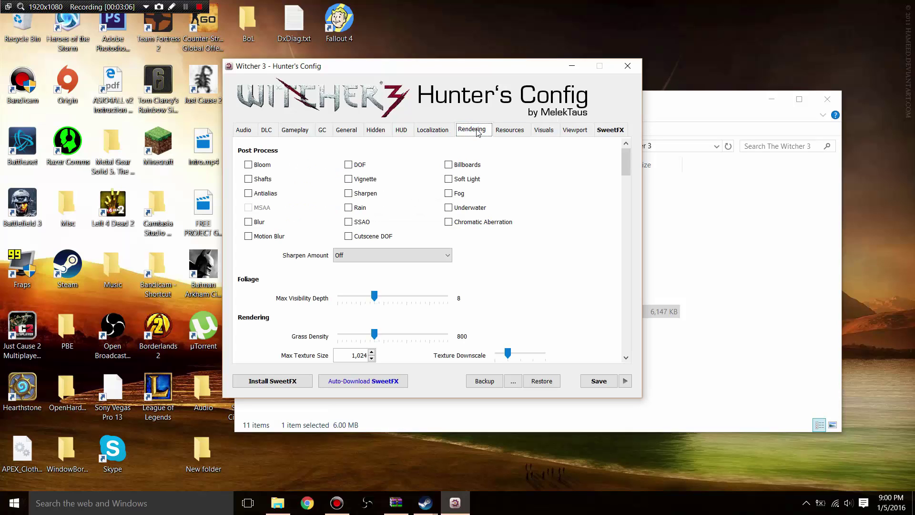
mouse_move(355, 180)
scroll(595, 210, down, 3)
scroll(595, 210, down, 2)
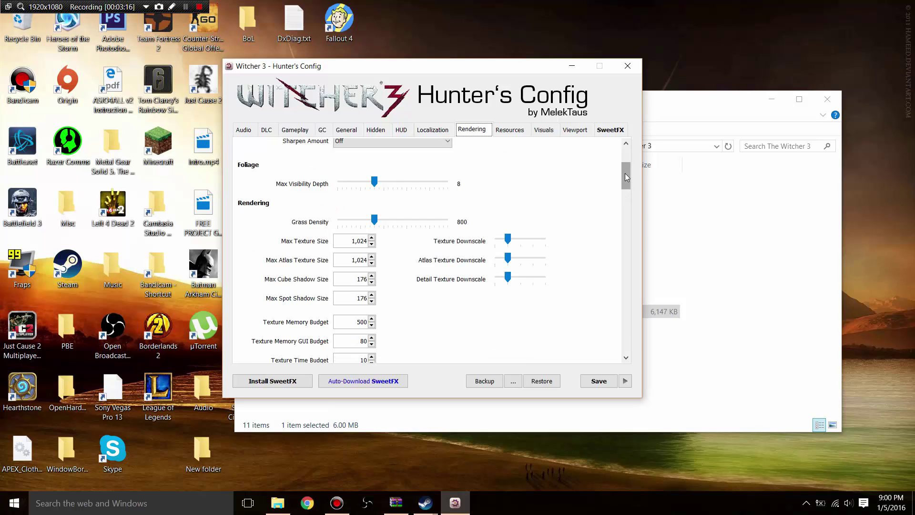
drag(624, 174, 625, 177)
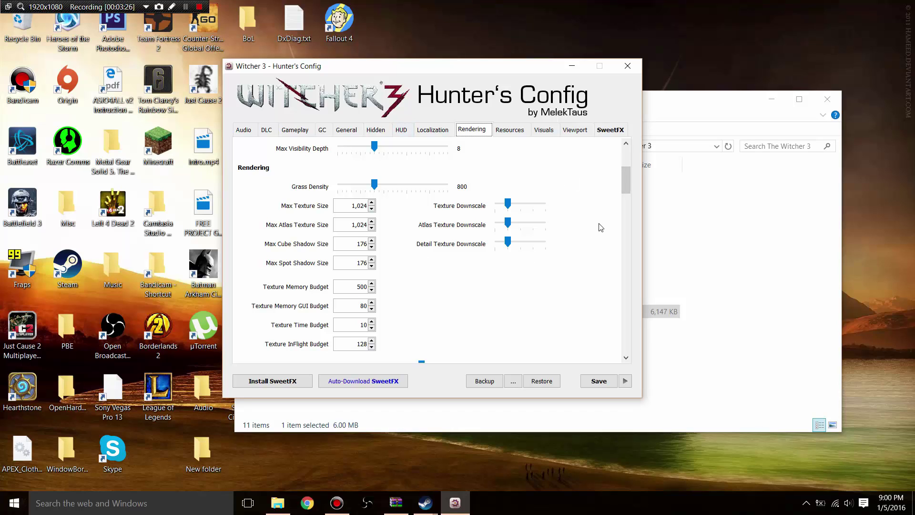
scroll(600, 227, down, 7)
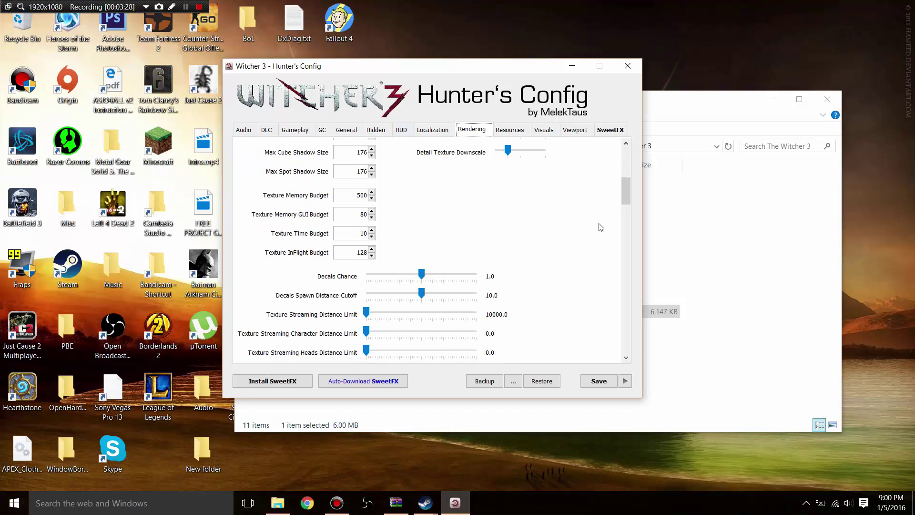
scroll(601, 227, down, 7)
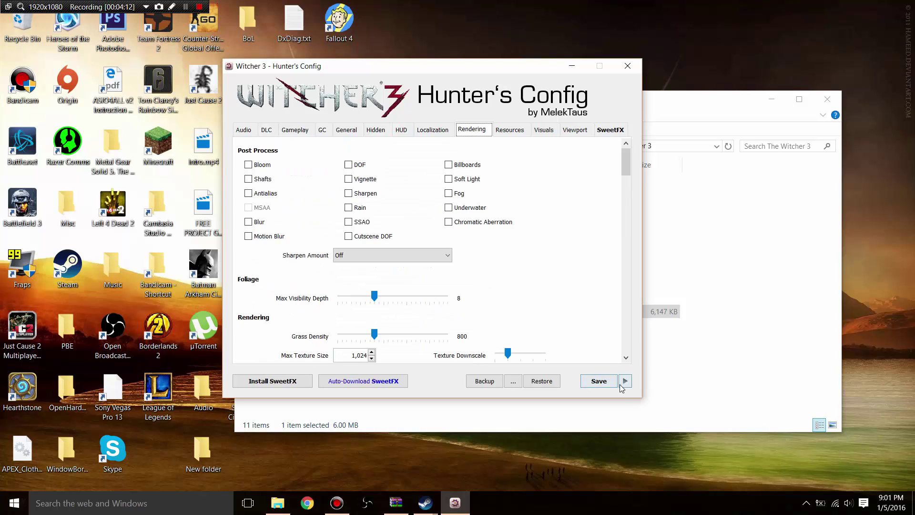
click(608, 381)
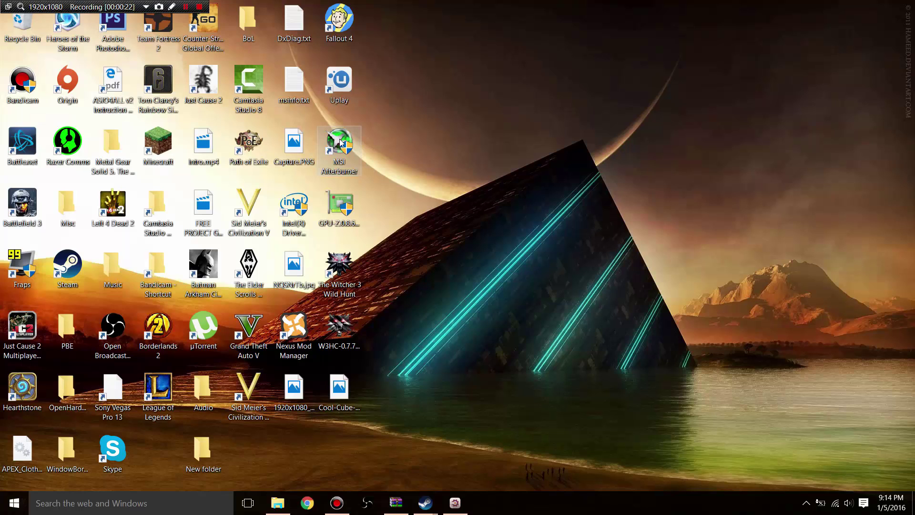
Open MSI Afterburner, apply the overclock with core clock at +135 MHz and memory clock at +191 MHz, and minimize it.
click(333, 158)
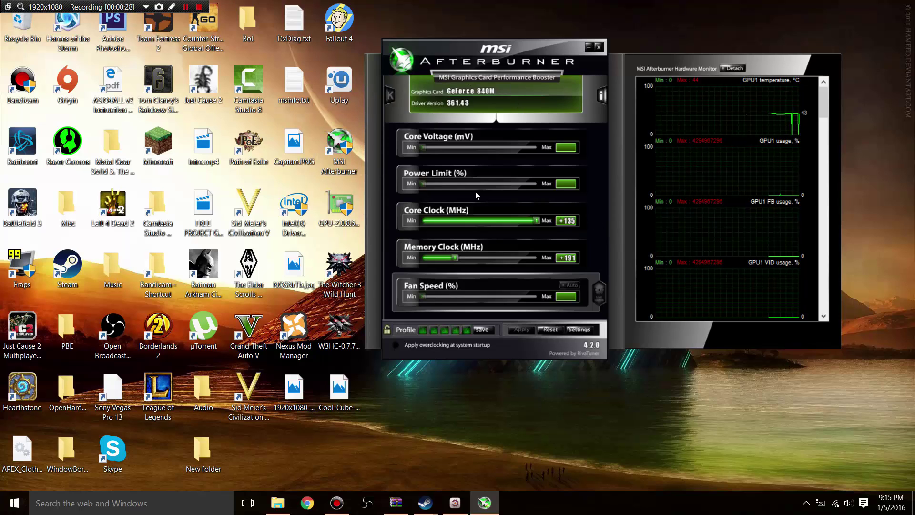
drag(525, 223, 568, 226)
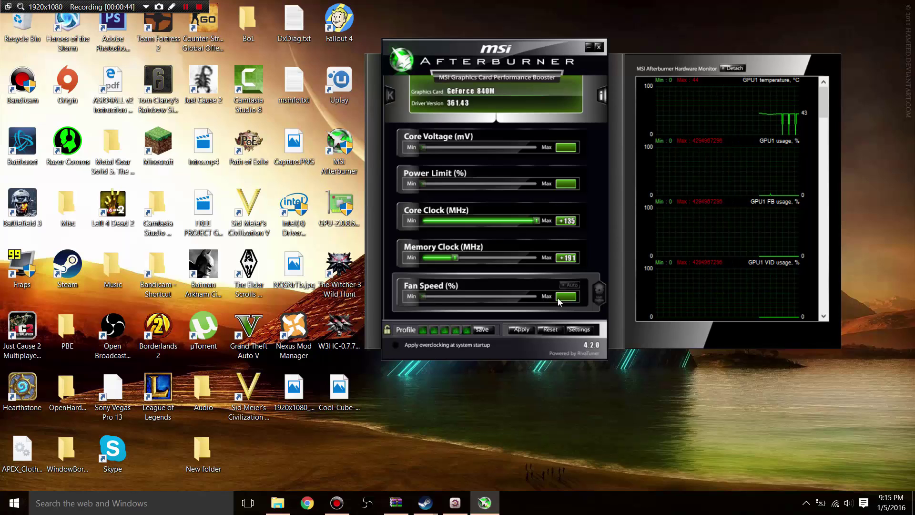
click(527, 330)
click(589, 47)
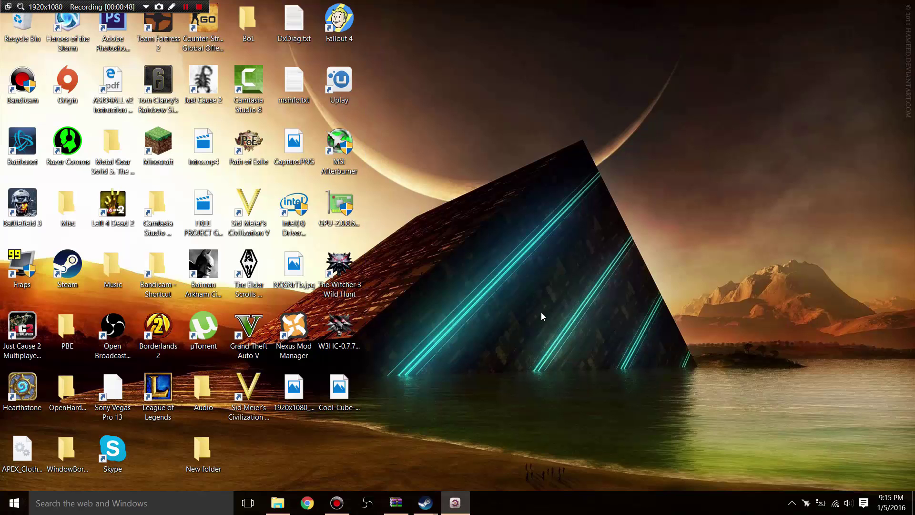
Open GPU-Z to compare the graphics card's overclocked and default boost clocks, and minimize it.
click(344, 207)
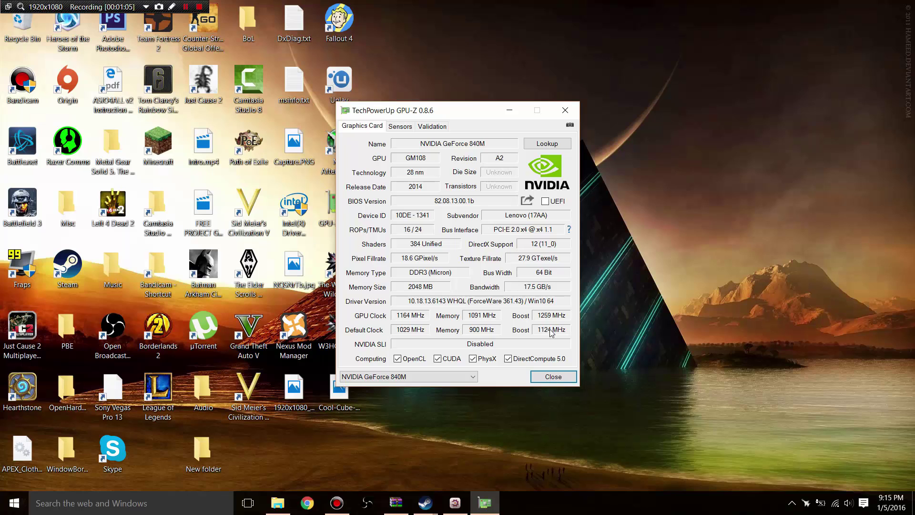
mouse_move(553, 336)
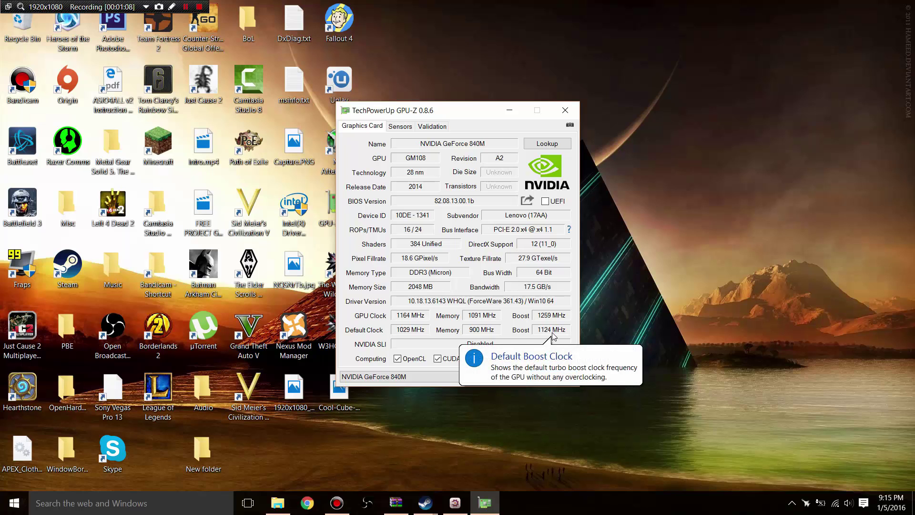
click(509, 110)
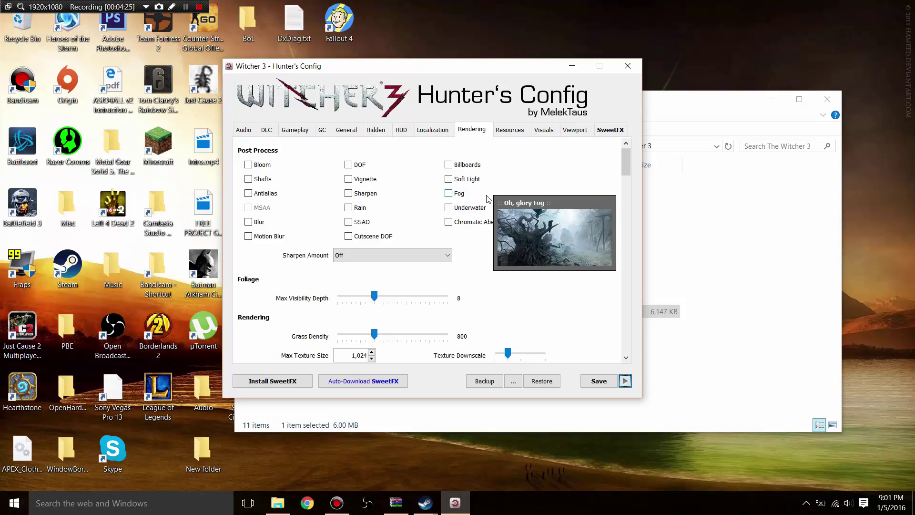
Minimize the Hunter's Config window.
click(571, 66)
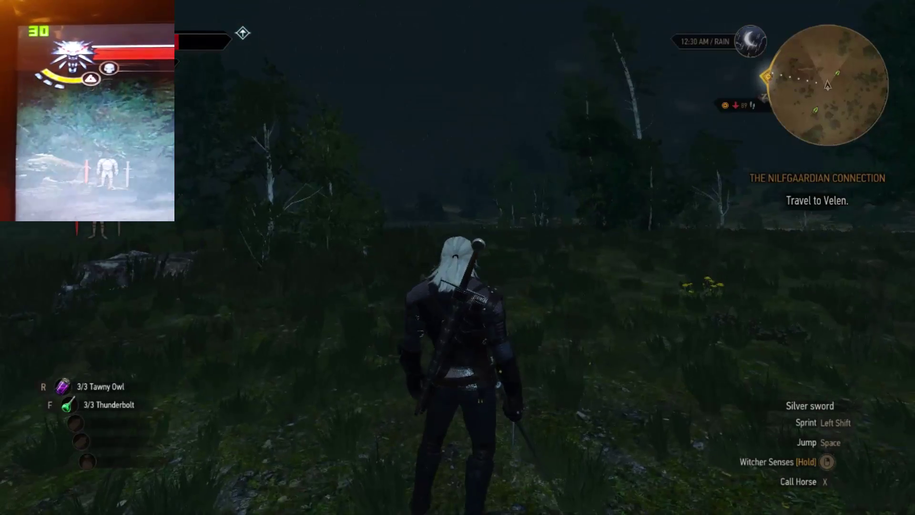
key(w)
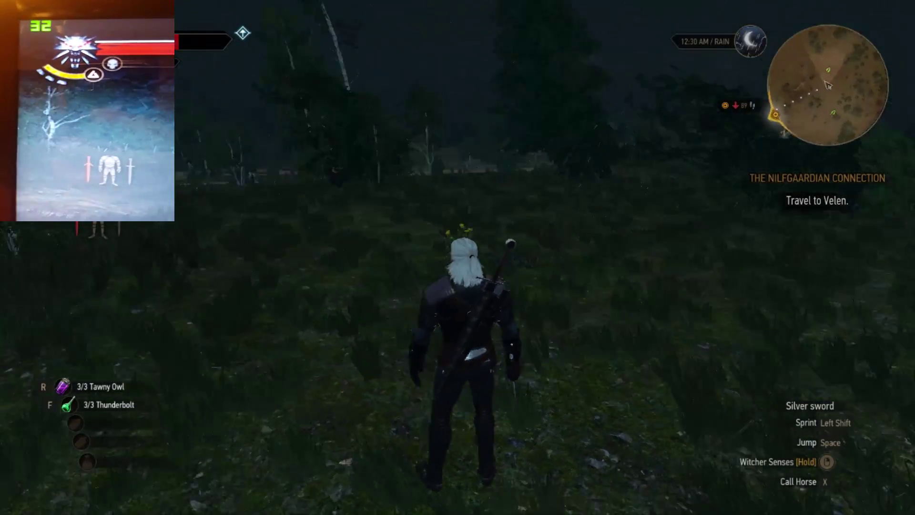
Run Geralt through the rainy night-time grassland and trees to the dirt road to check the frame rate with the tweaked settings.
key(w)
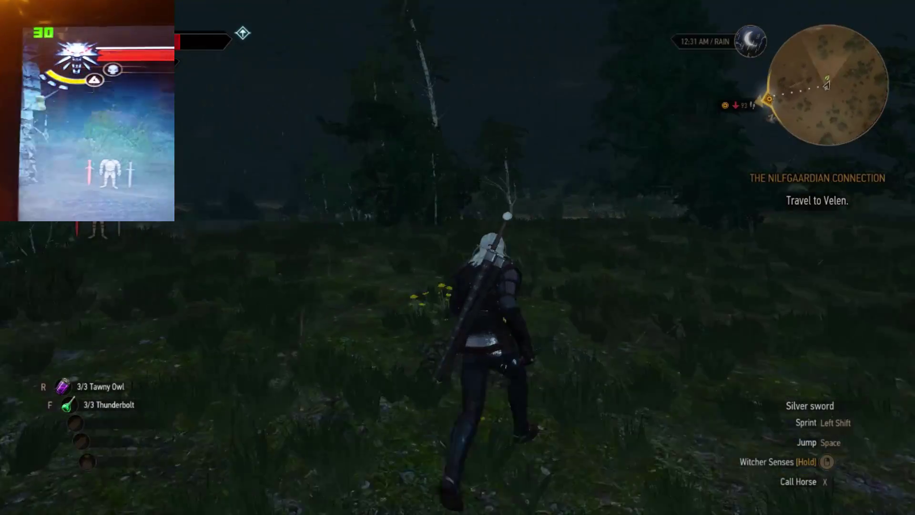
key(w)
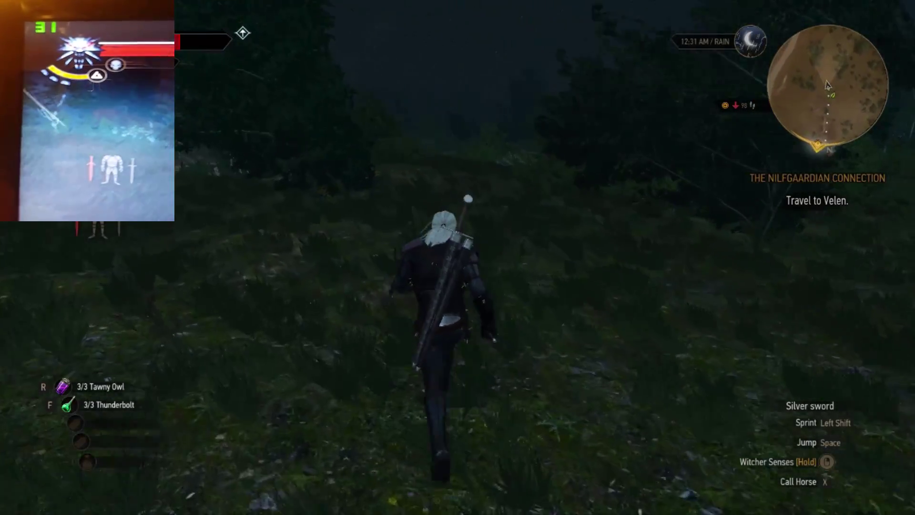
key(w)
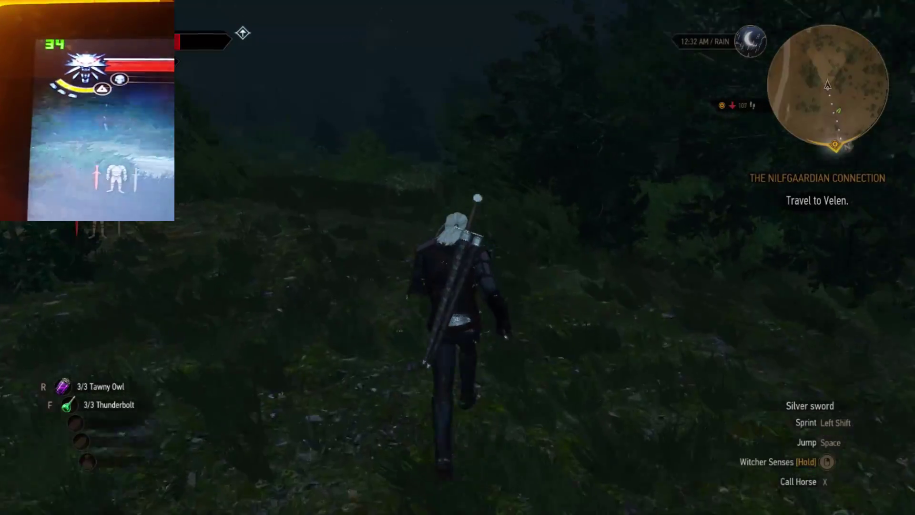
key(w)
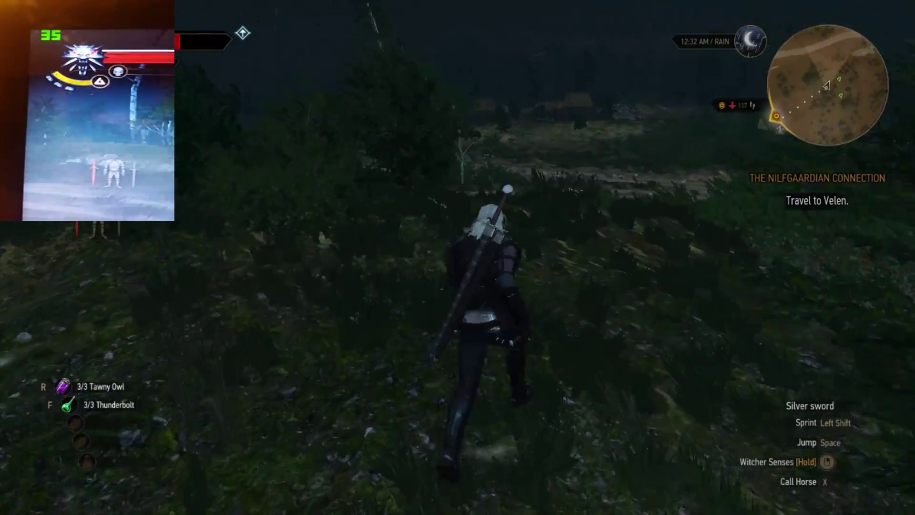
key(w)
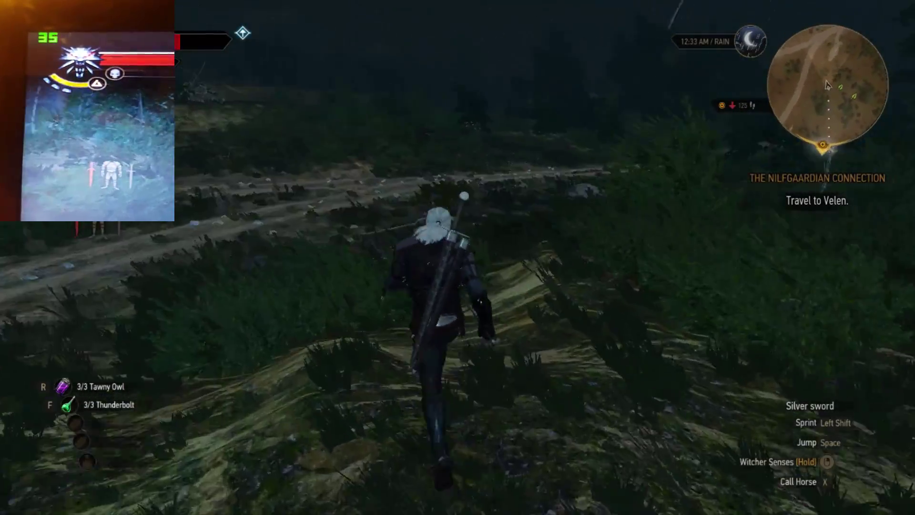
key(w)
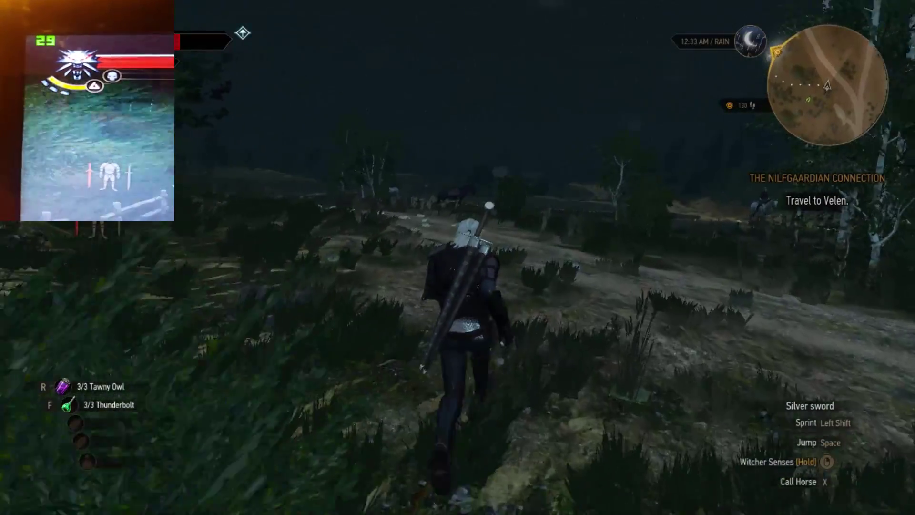
Run Geralt along the dirt road past the fences towards the quest marker, jumping once, to check the frame rate at night.
key(w)
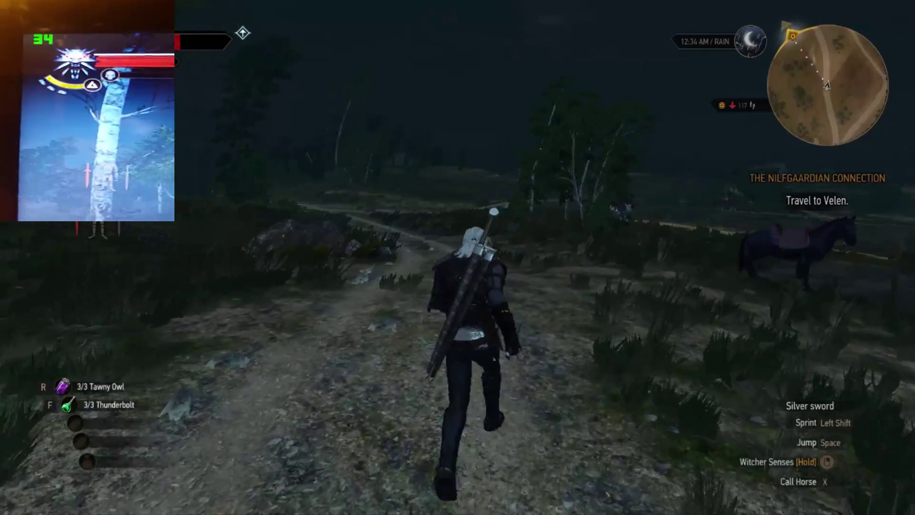
key(w)
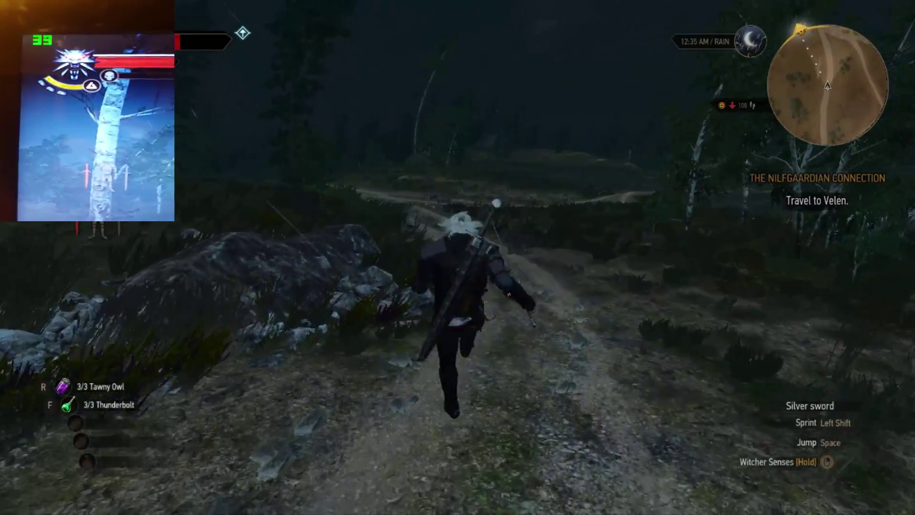
key(w)
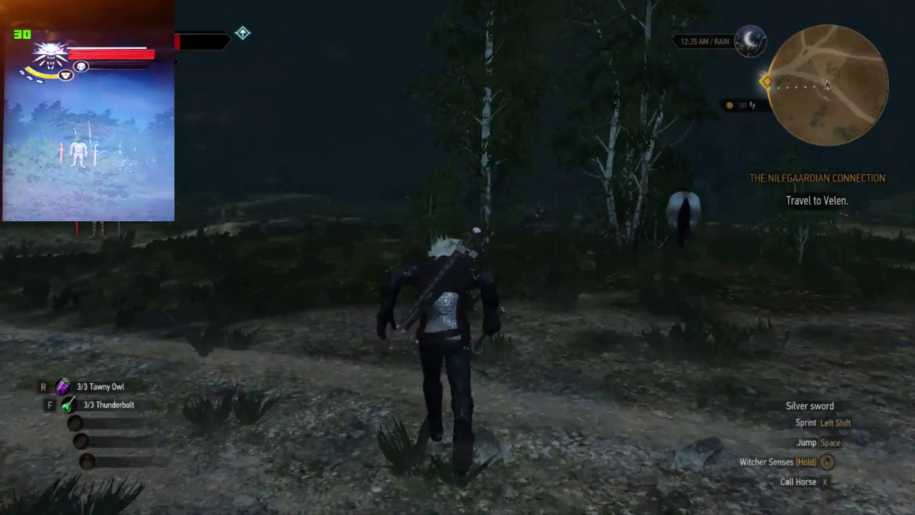
key(w)
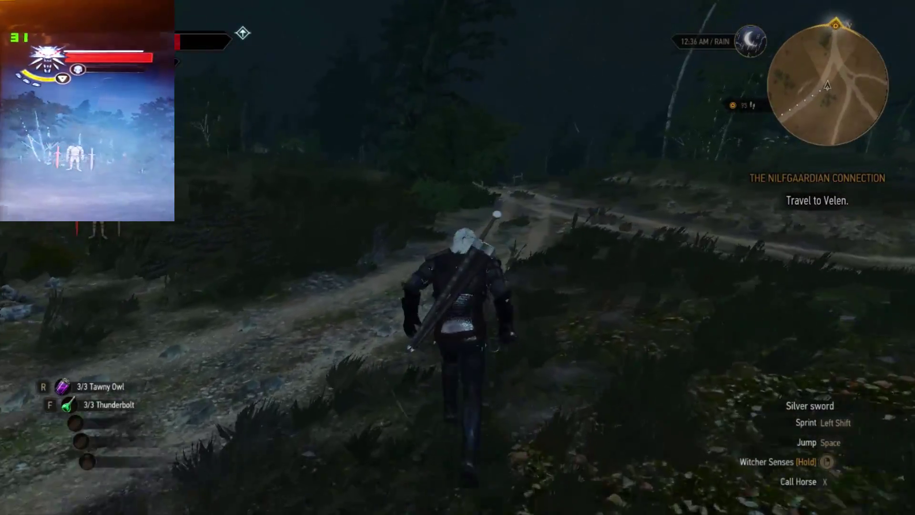
key(w)
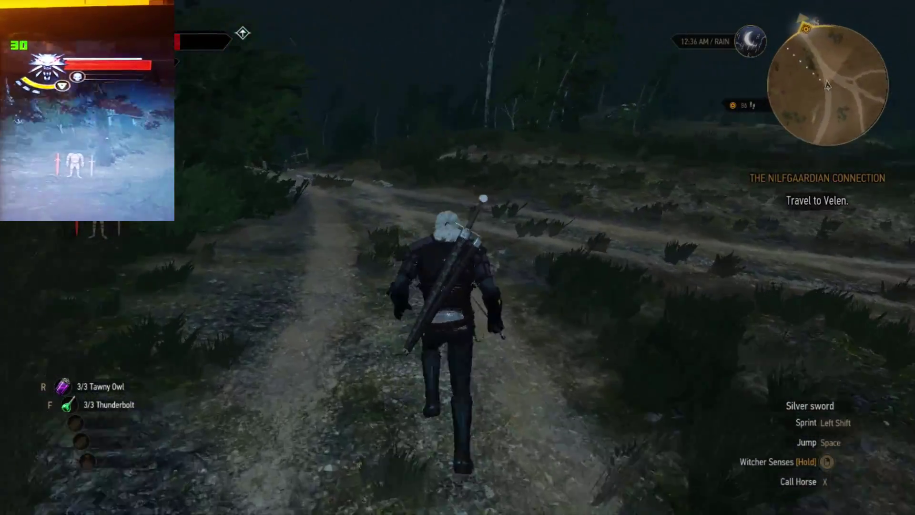
key(w)
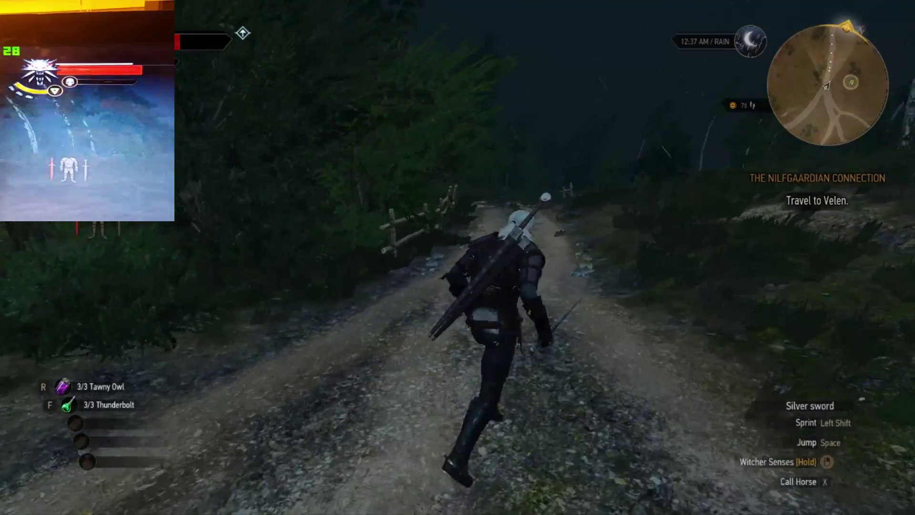
key(w)
key(space)
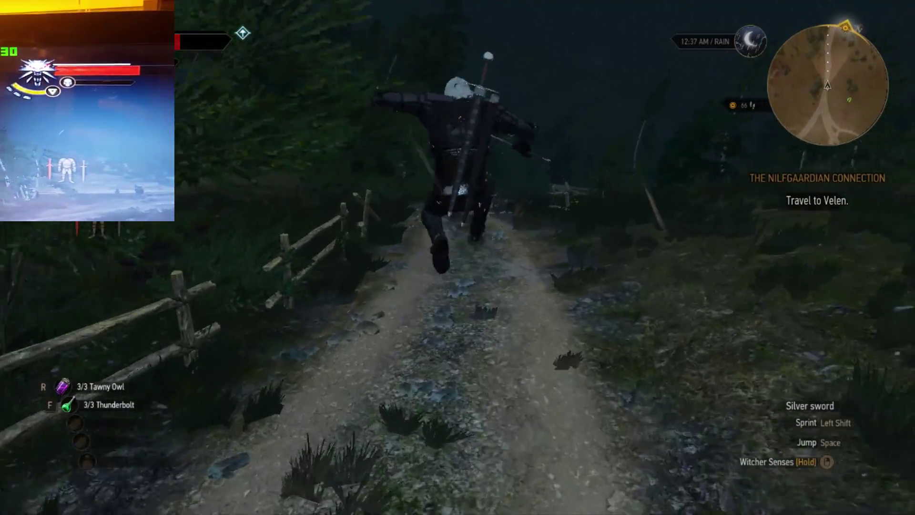
key(w)
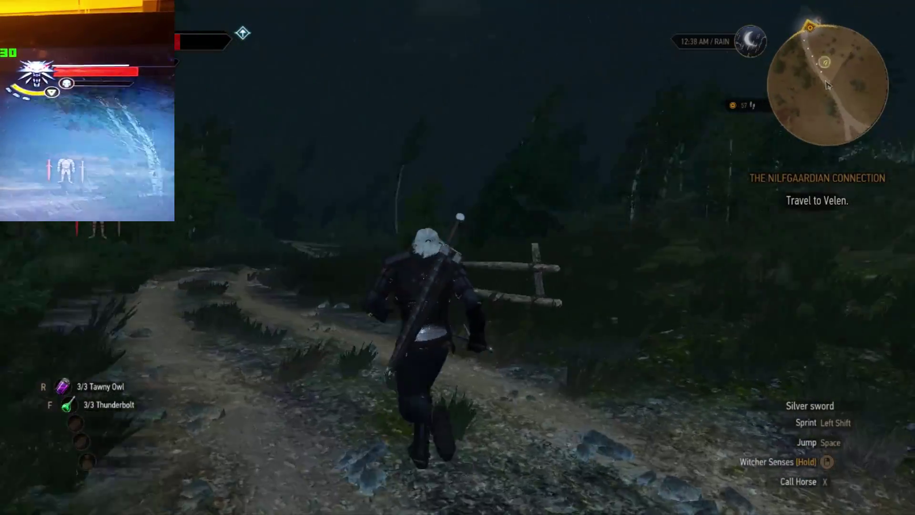
key(w)
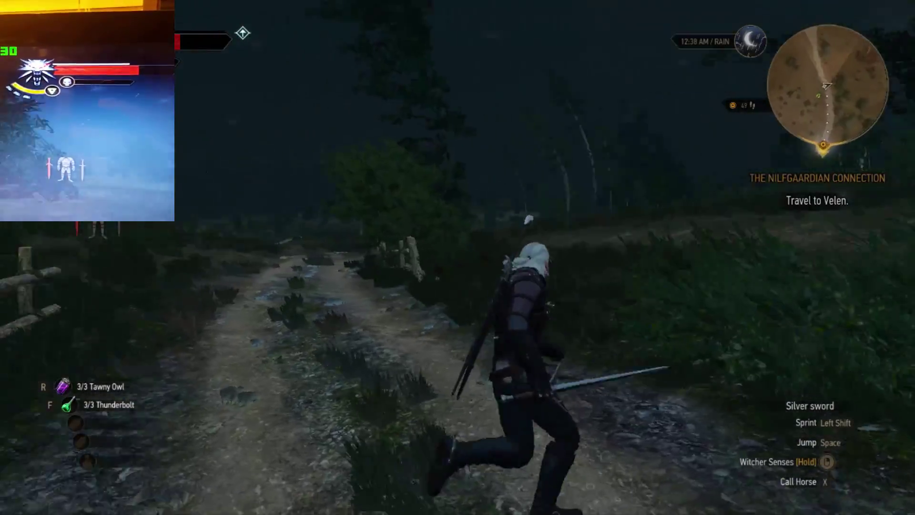
key(w)
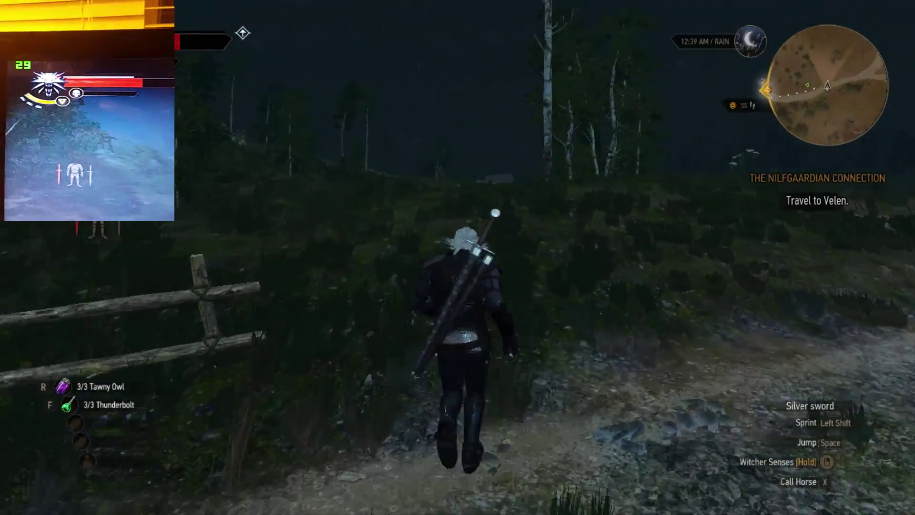
Run Geralt back to the crossroads and mount Roach.
key(w)
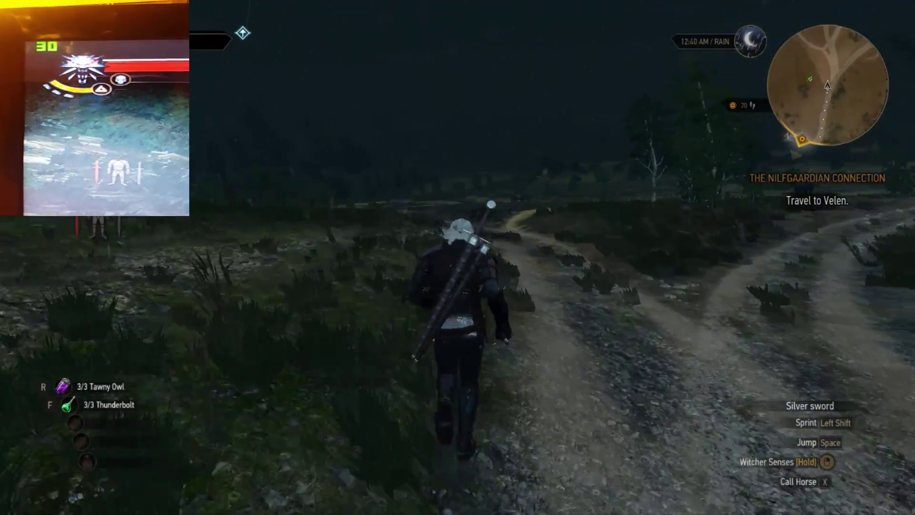
key(w)
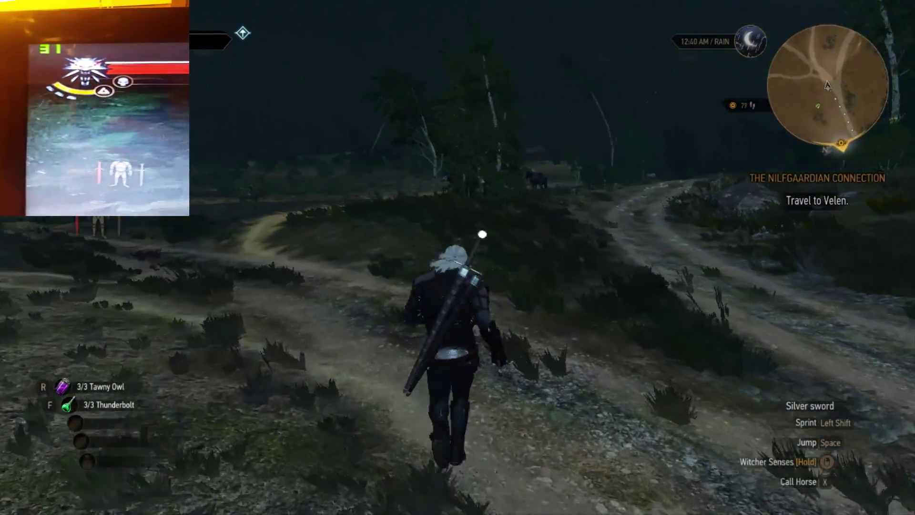
key(w)
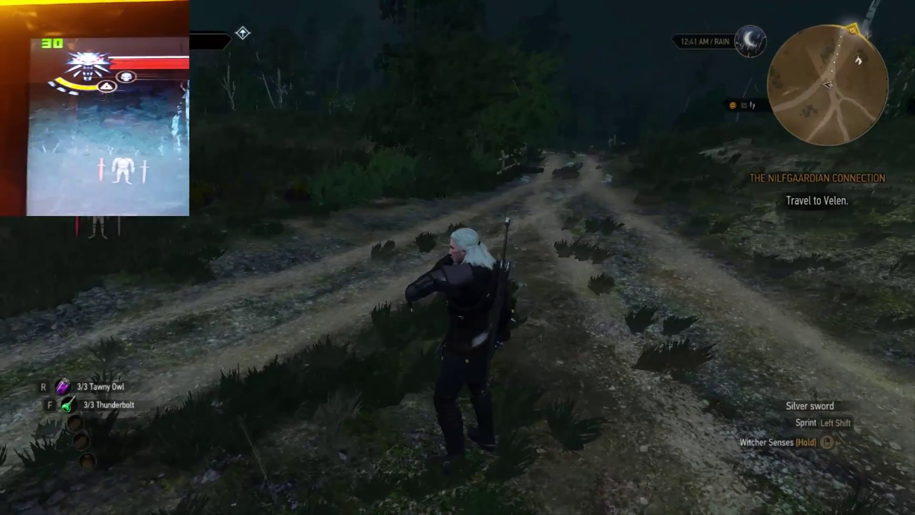
key(w)
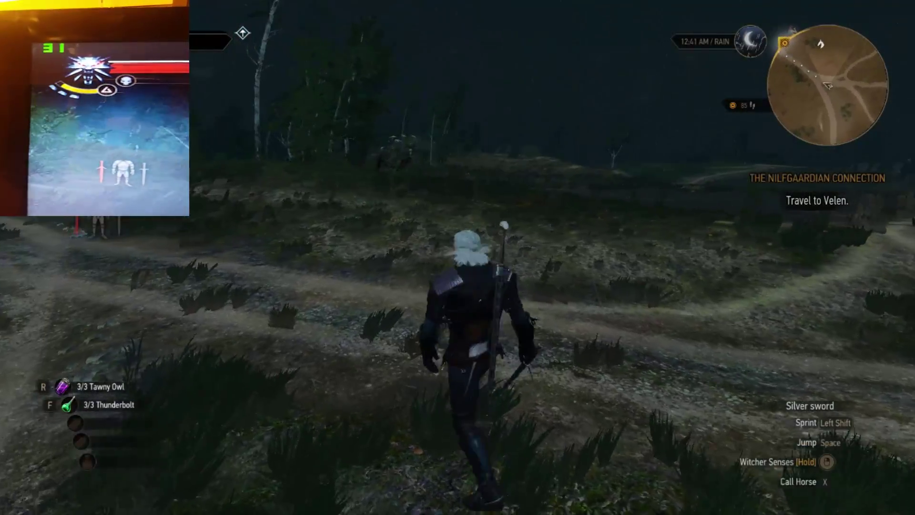
key(w)
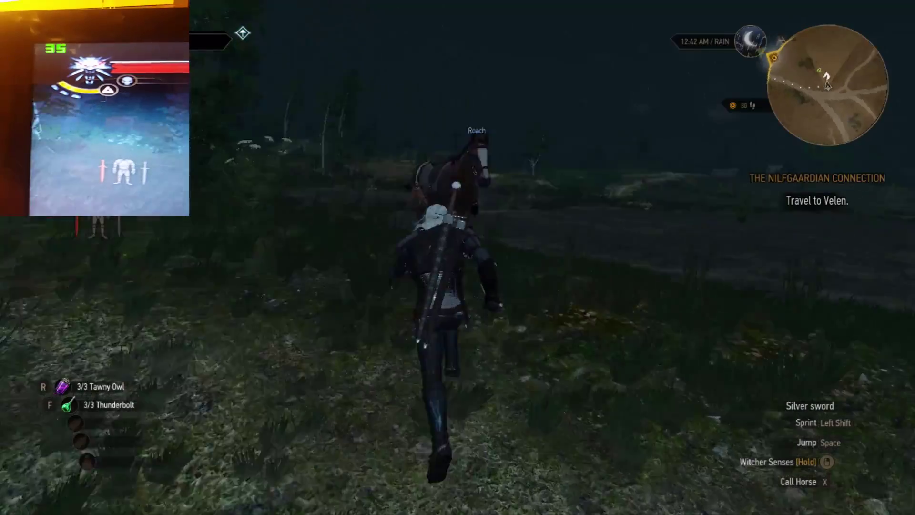
key(e)
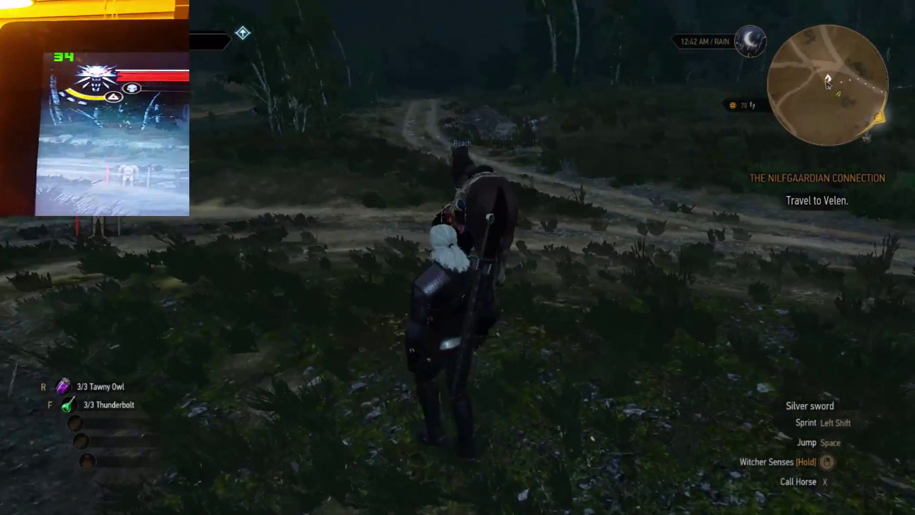
Ride Roach across the crossroads and along the road below the tent camp, cantering to check performance on horseback.
key(w)
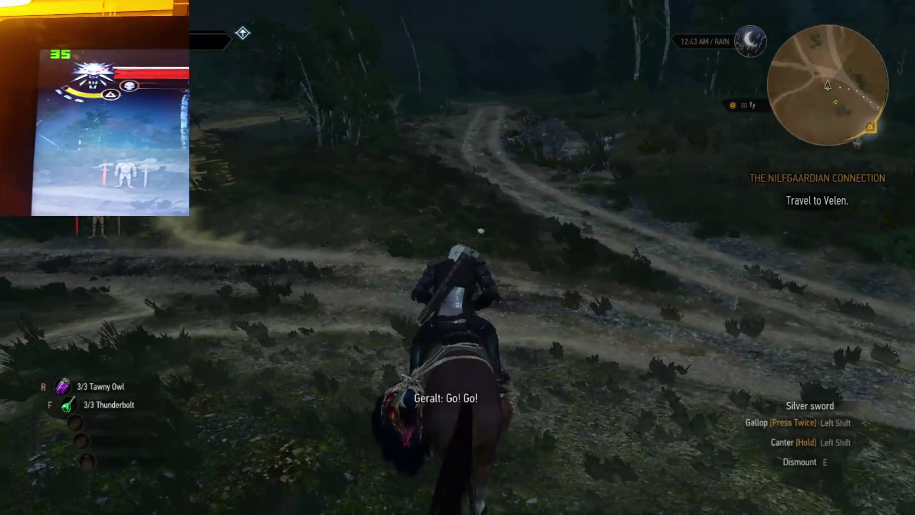
key(w)
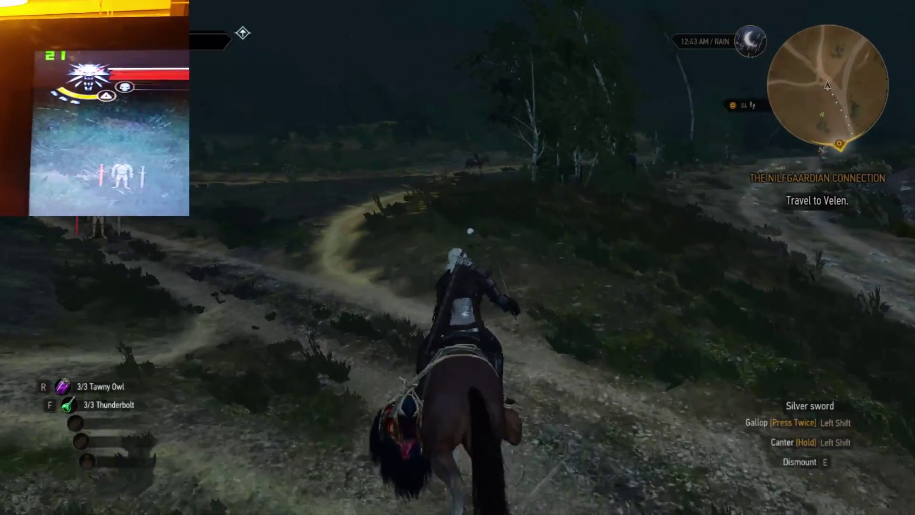
key(w)
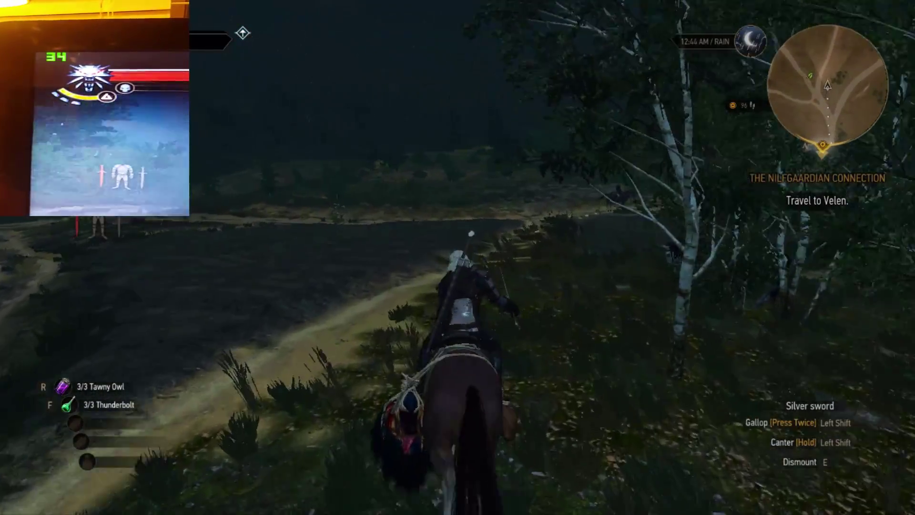
key(w)
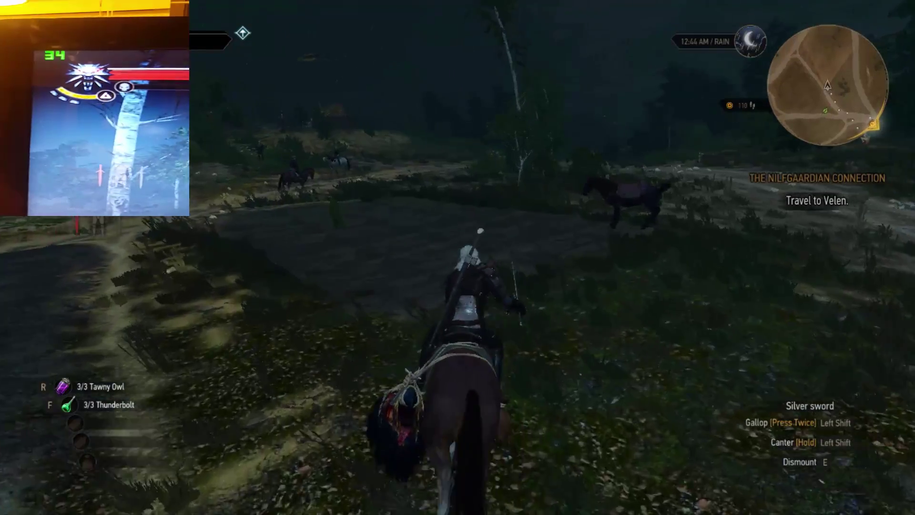
key(shift)
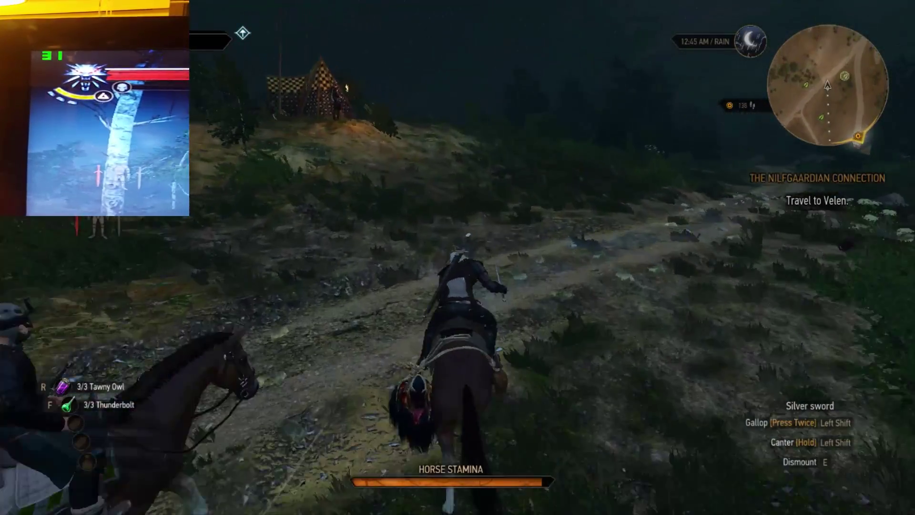
key(w)
Run Geralt around the thatched log house in the daytime village to check the frame rate in clear weather.
key(w)
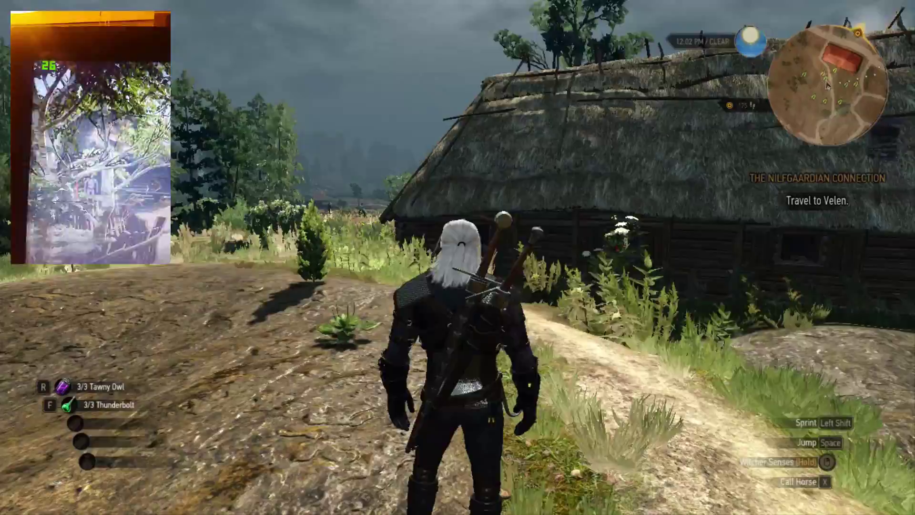
key(w)
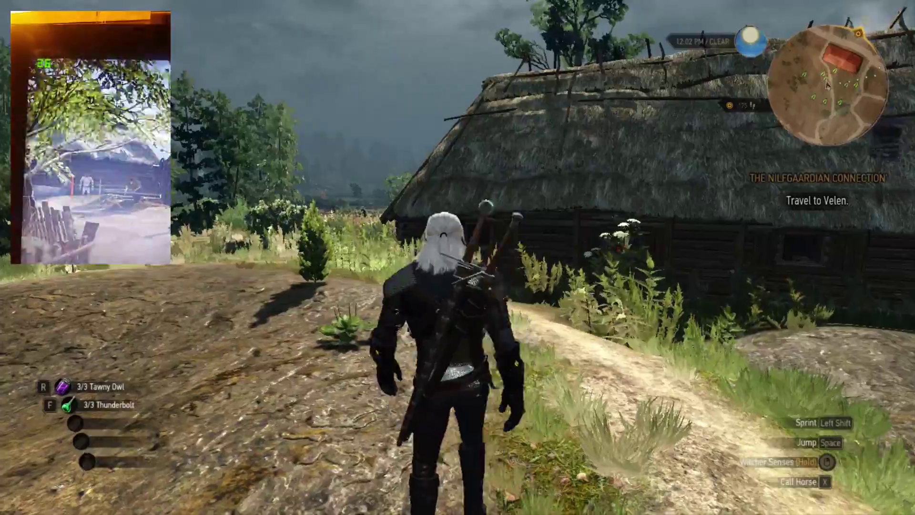
key(w)
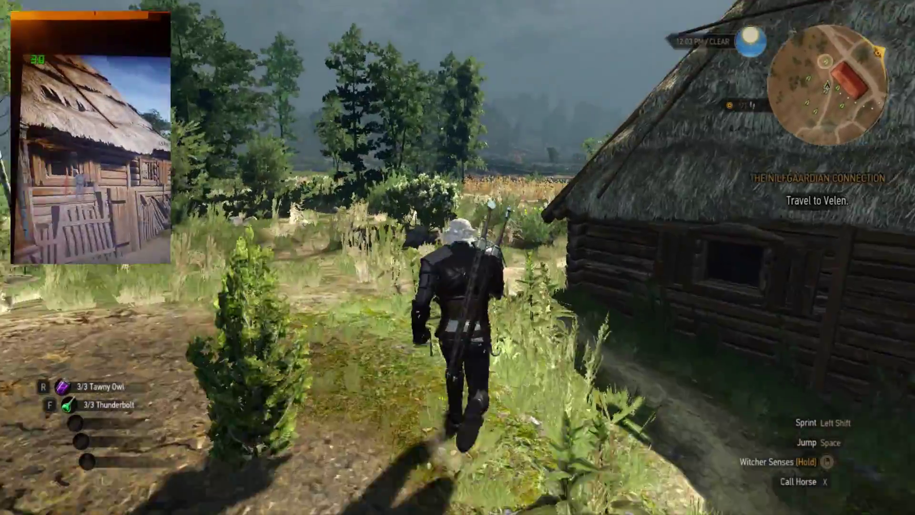
key(w)
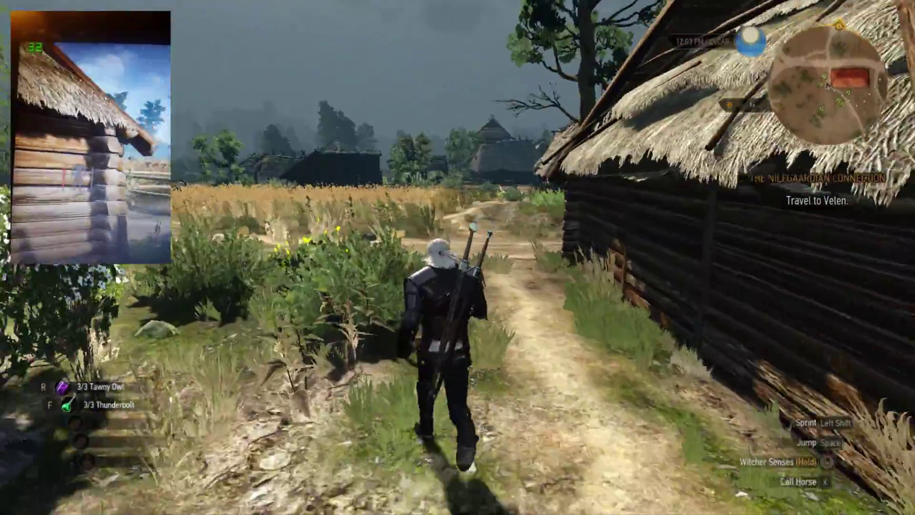
key(w)
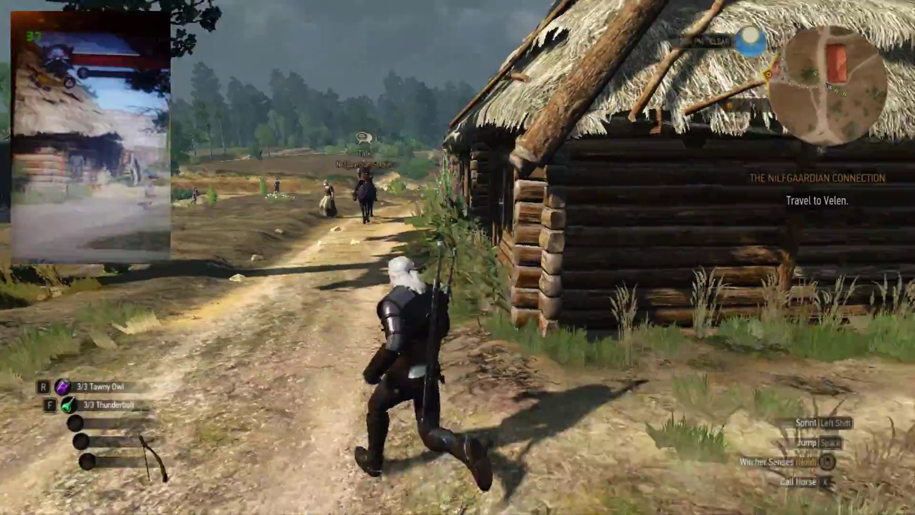
Cross the village's ploughed field and view the sky and surrounding vegetation to check daytime performance.
key(w)
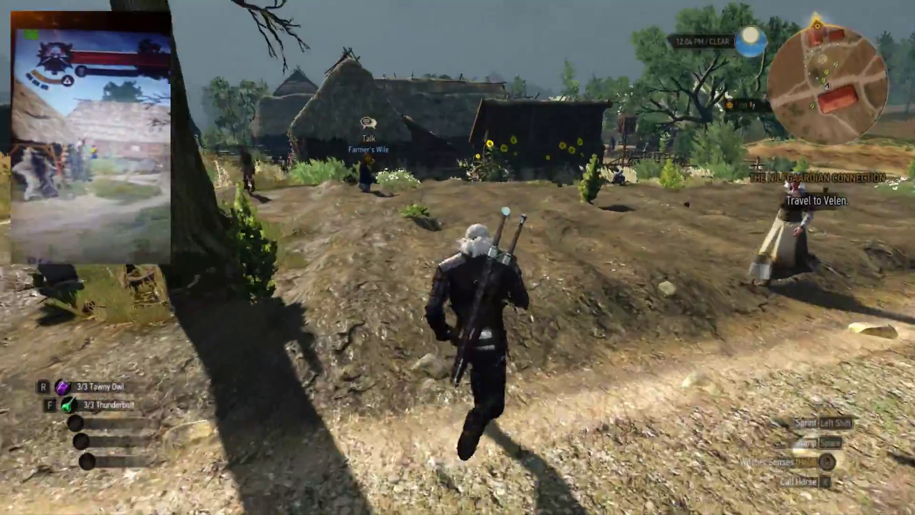
key(w)
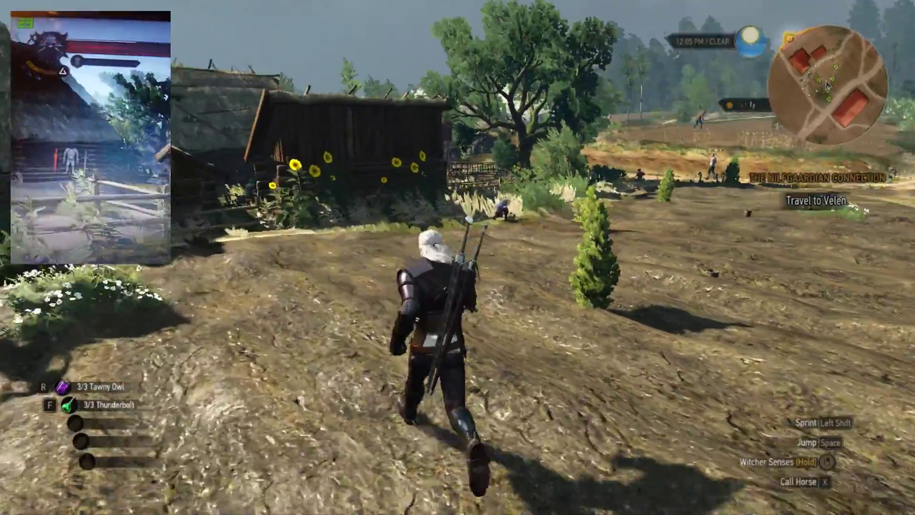
key(w)
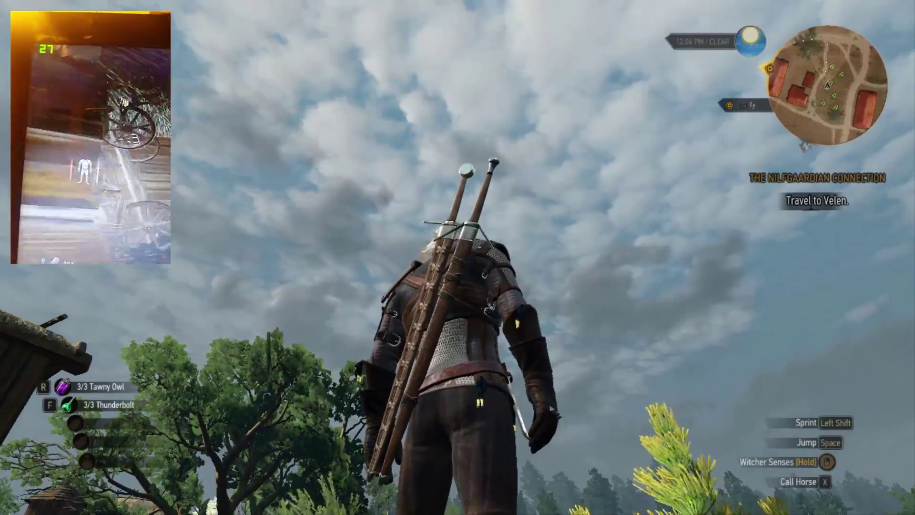
key(w)
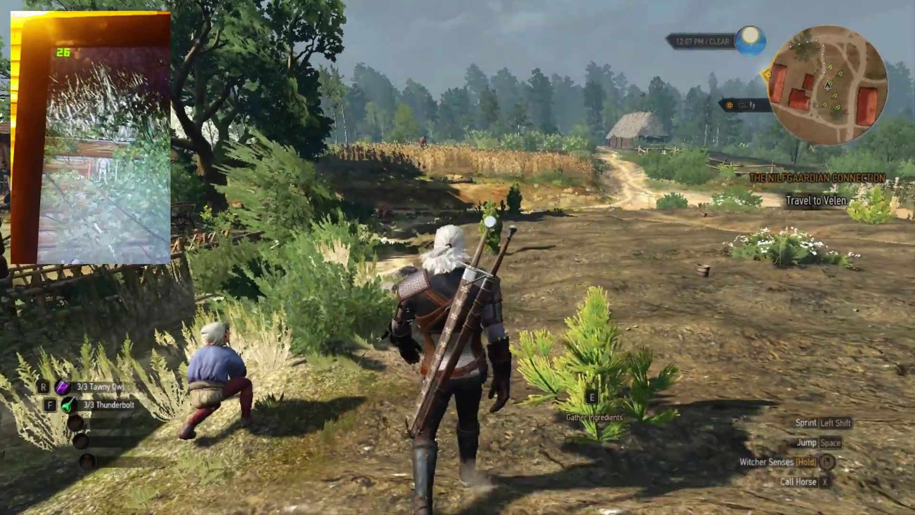